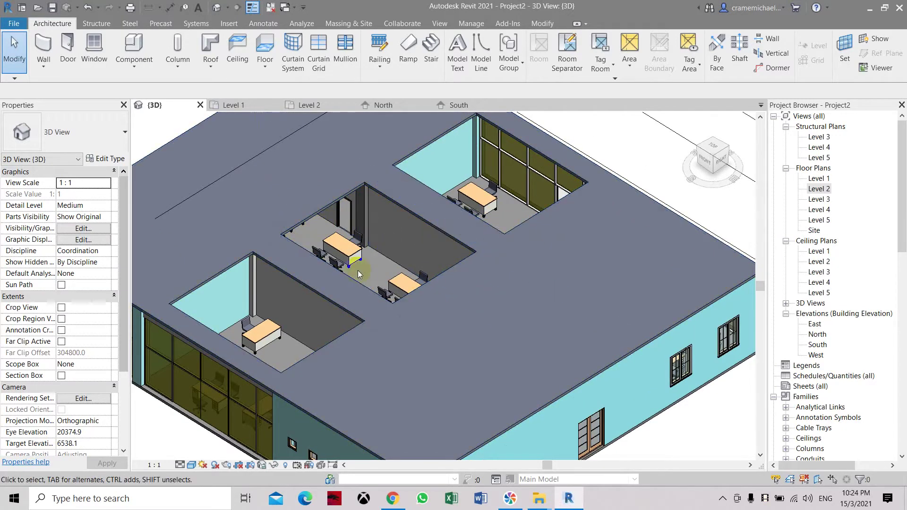
Pan and zoom the 3D view to the atrium openings, then go to the Level 2 floor plan.
middle_click_drag(358, 274, 426, 294)
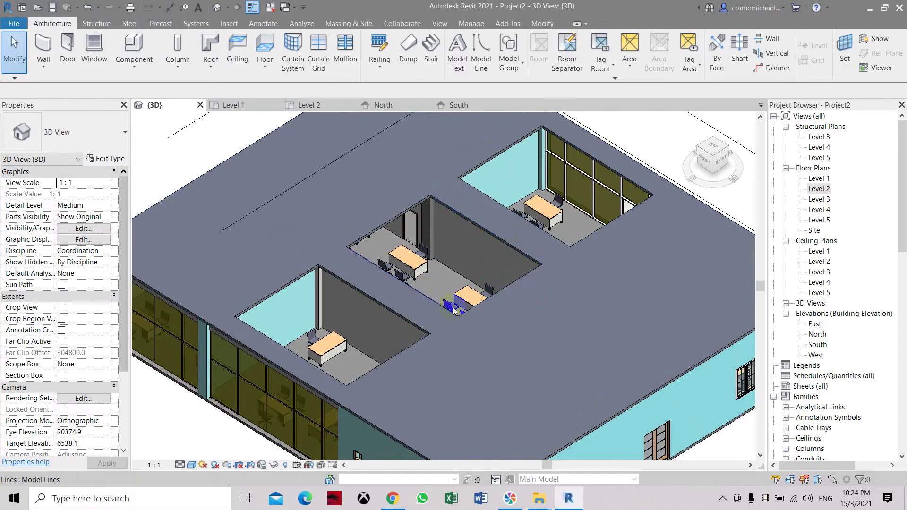
scroll(453, 310, "down", 1)
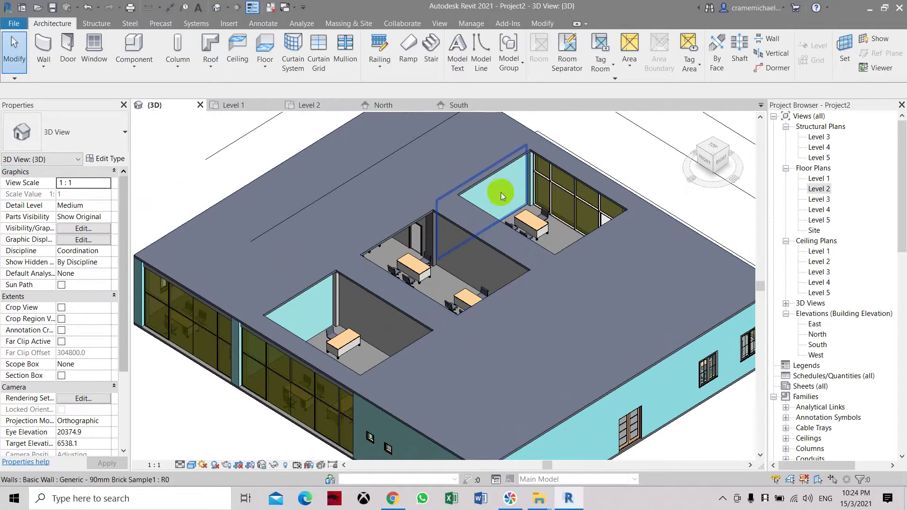
left_click(209, 69)
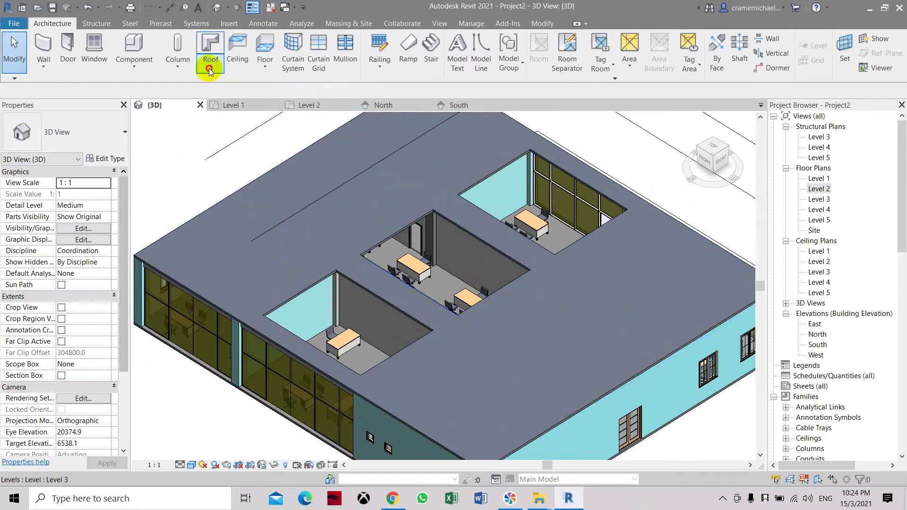
left_click(826, 190)
On the Level 2 plan, start a Roof by Footprint sketch of type Sloped Glazing.
double_click(826, 194)
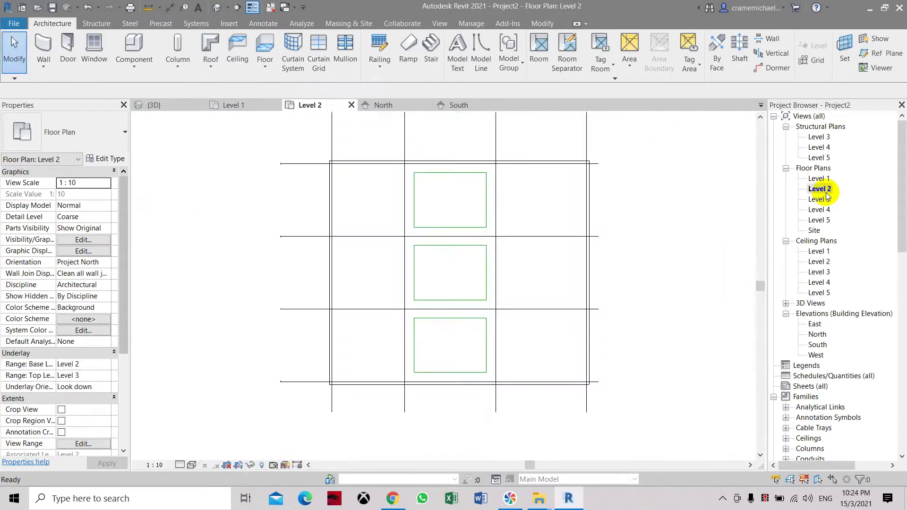
middle_click_drag(557, 309, 479, 299)
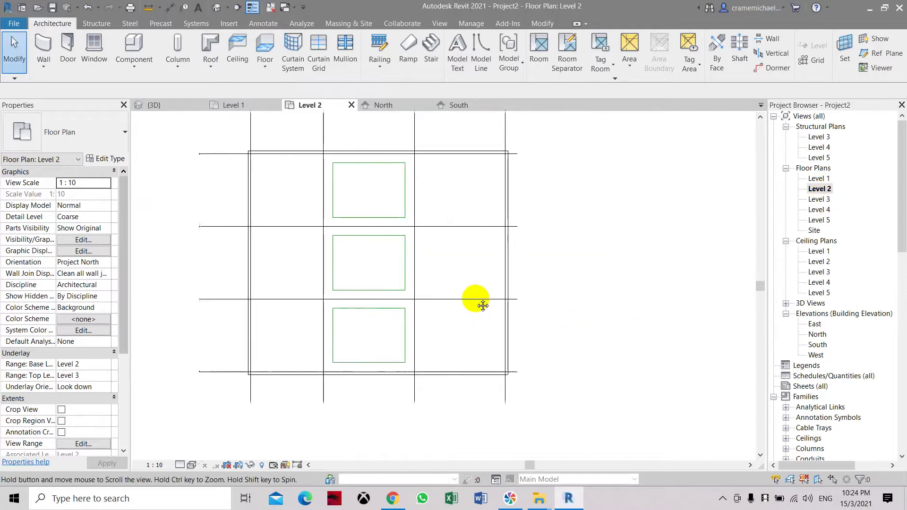
left_click(211, 65)
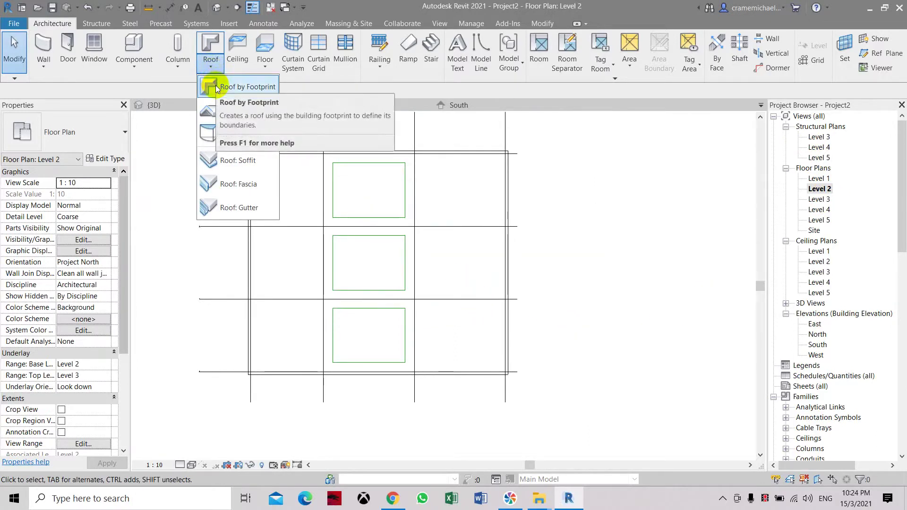
left_click(216, 88)
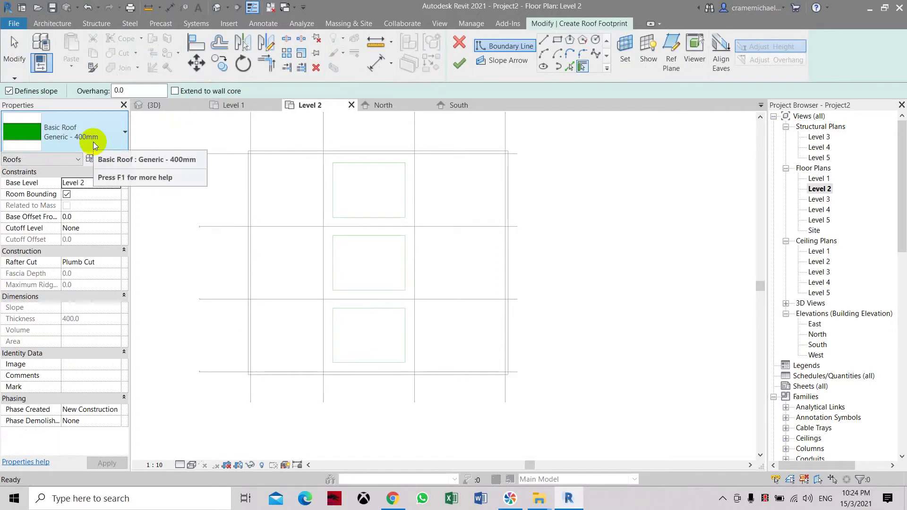
left_click(93, 141)
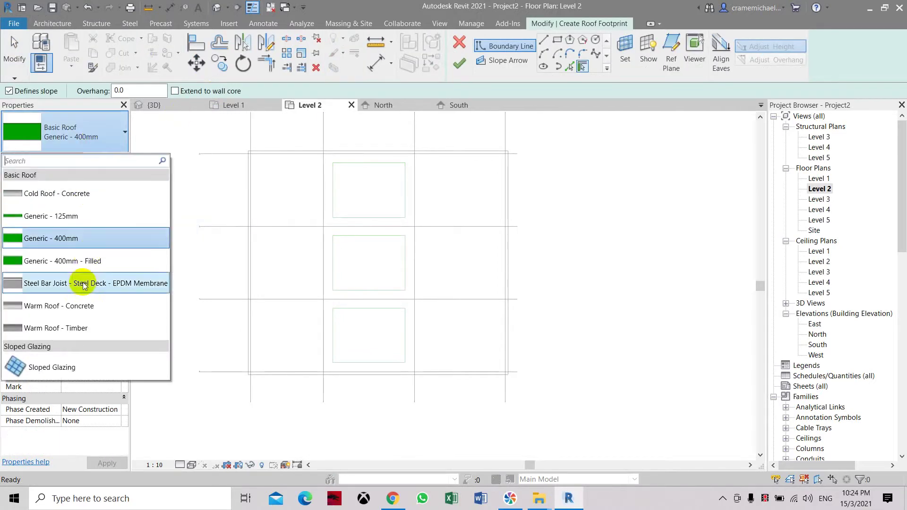
left_click(66, 367)
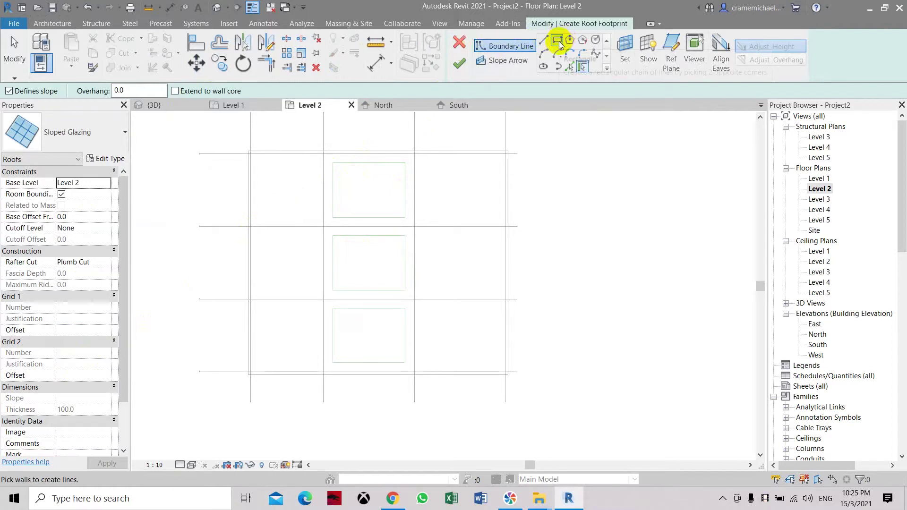
Pick the top opening's four edges as sloped boundary and finish the 30° glazed hip roof.
left_click(571, 67)
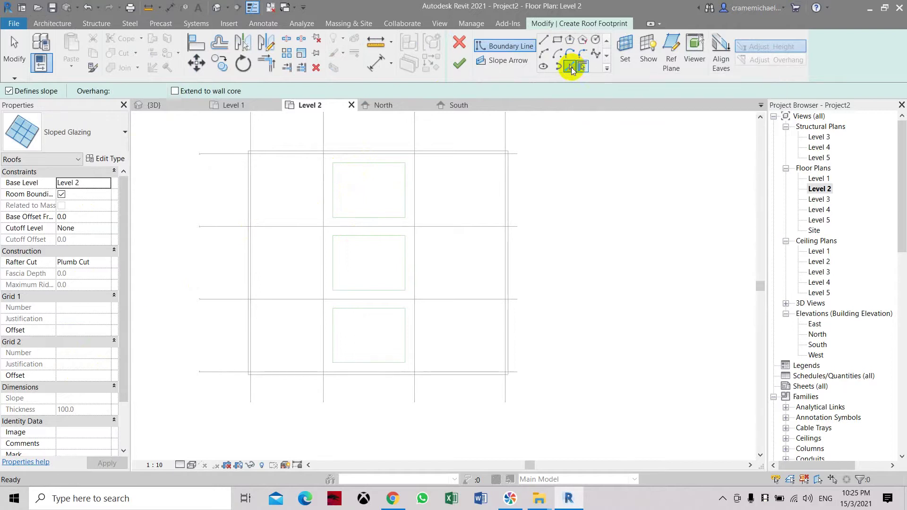
left_click(331, 186)
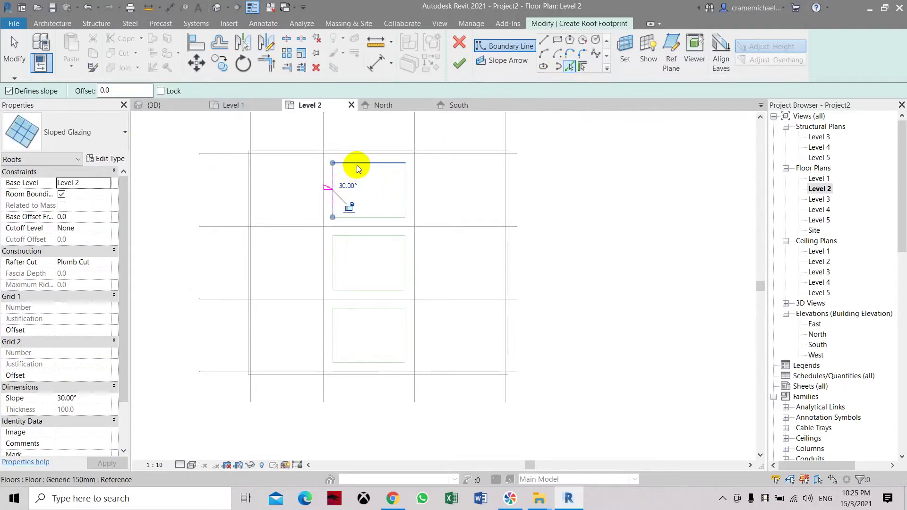
left_click(373, 166)
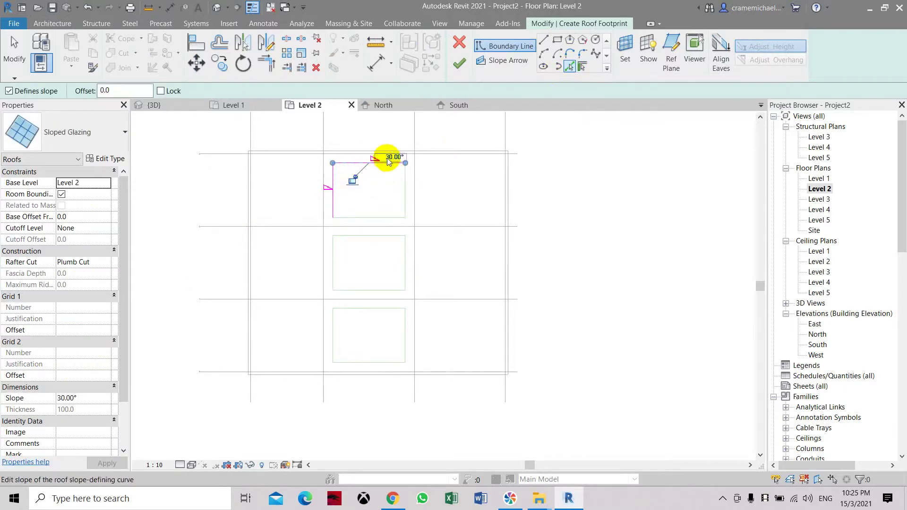
left_click(403, 185)
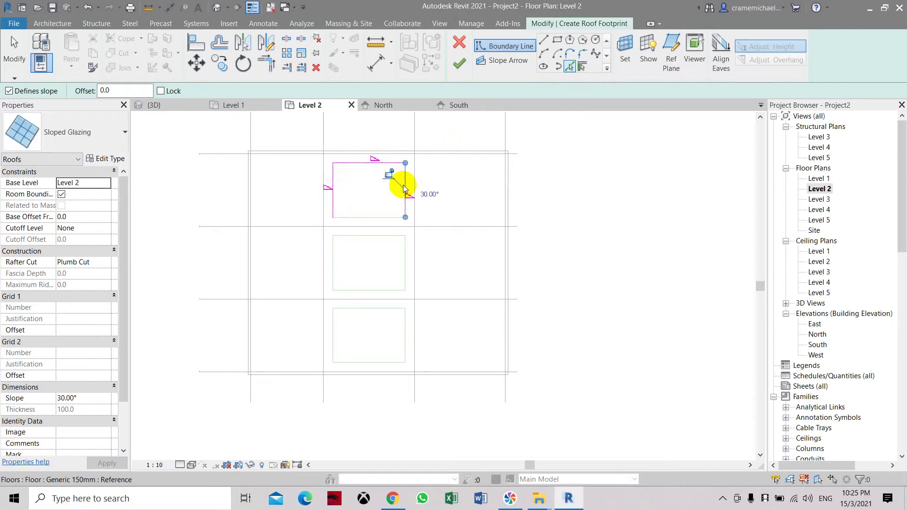
left_click(379, 217)
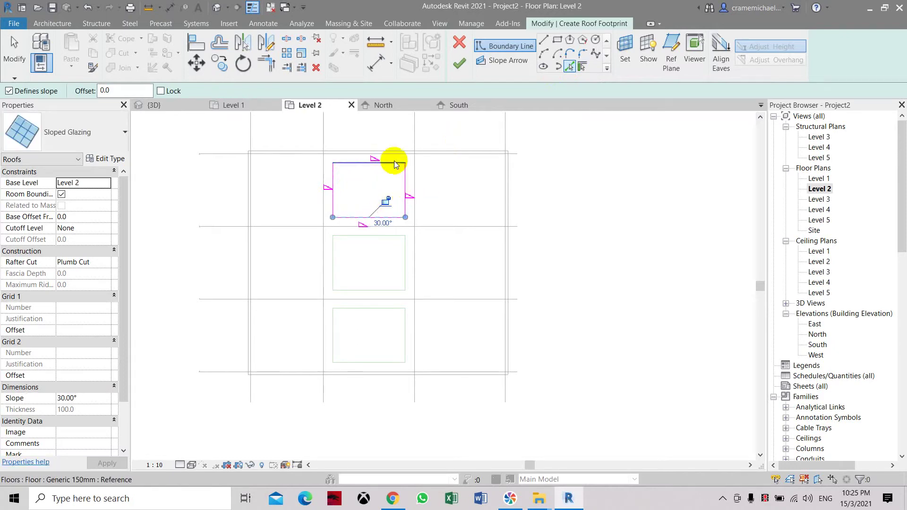
left_click(458, 66)
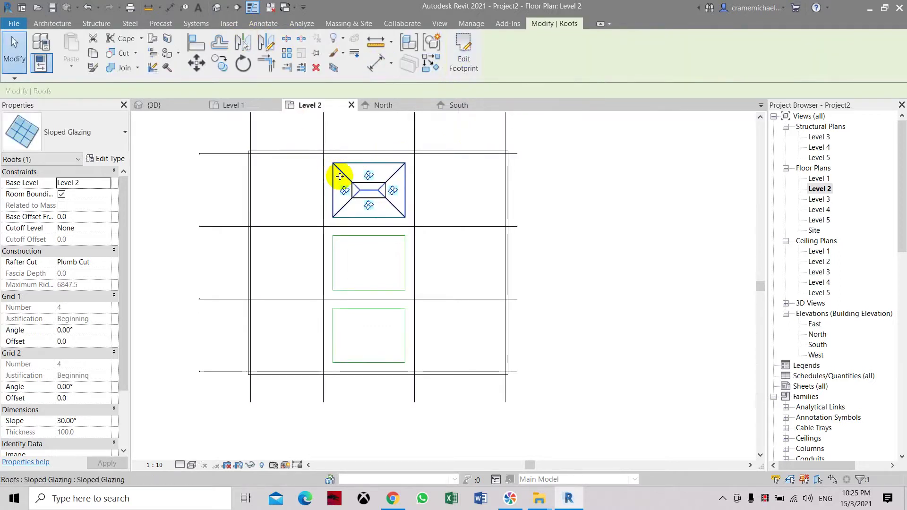
left_click(216, 14)
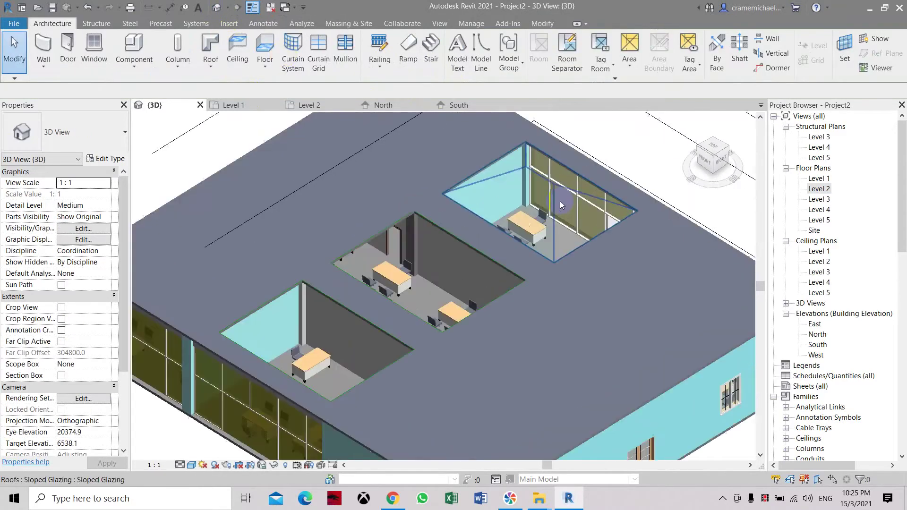
scroll(560, 200, "up", 3)
left_click(535, 220)
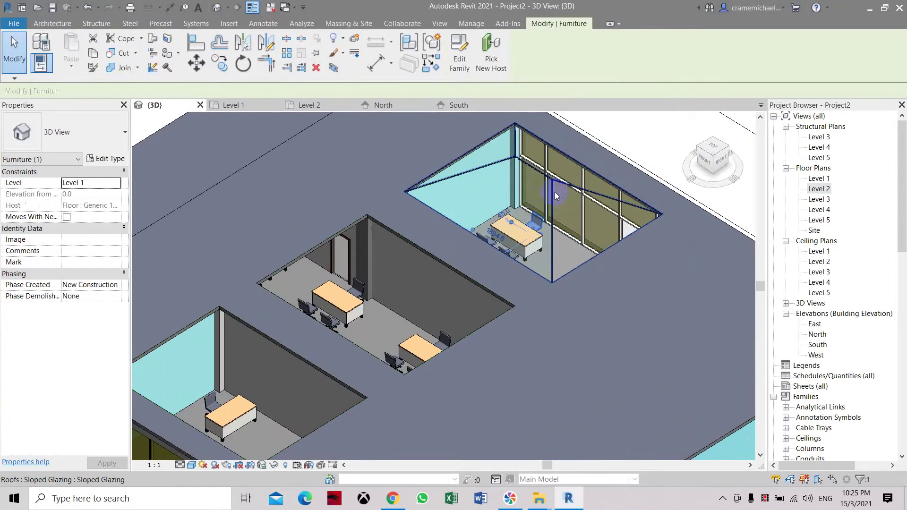
left_click(496, 173)
scroll(511, 164, "up", 2)
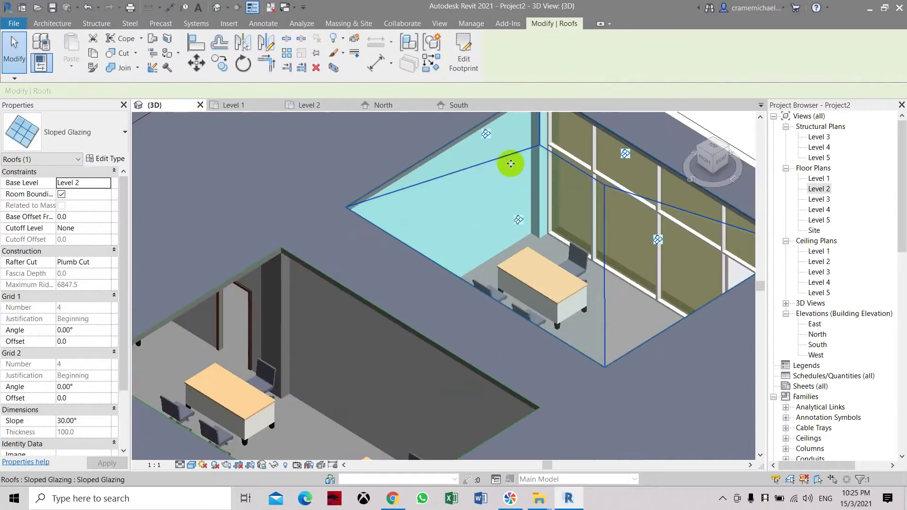
scroll(514, 158, "down", 2)
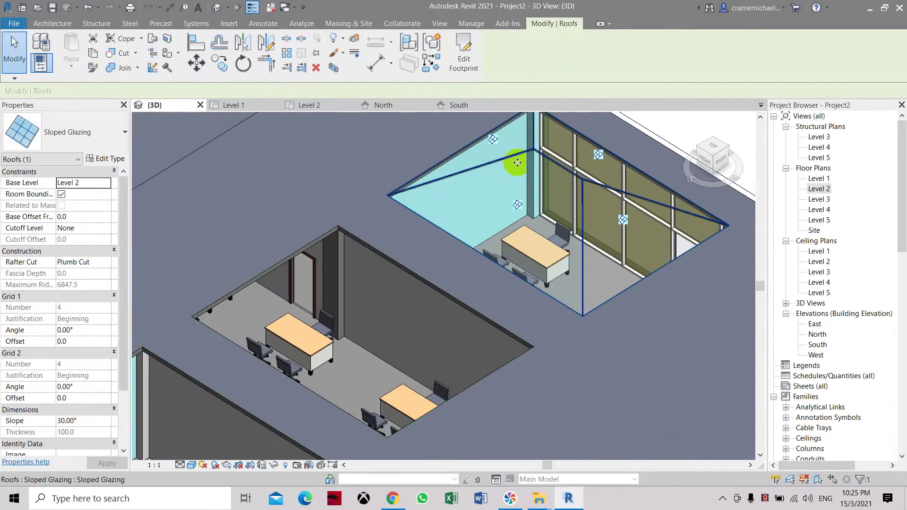
left_click(517, 205)
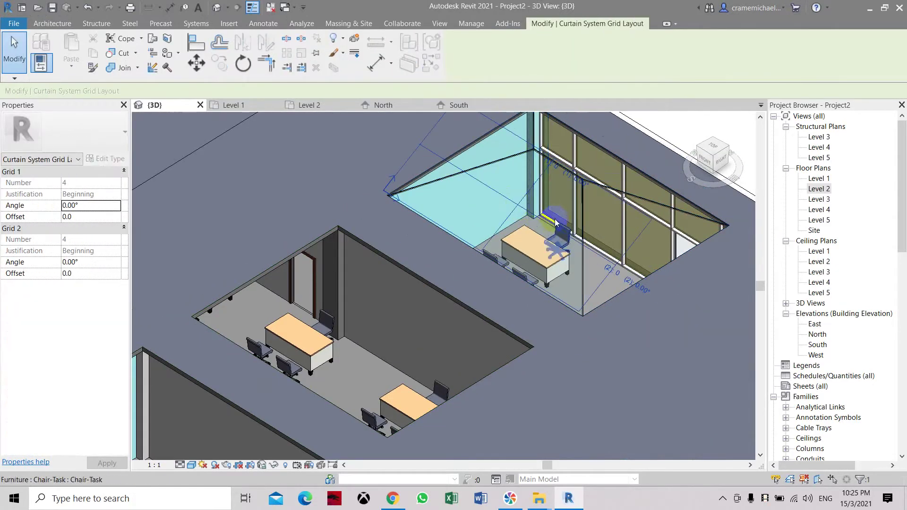
scroll(555, 232, "down", 1)
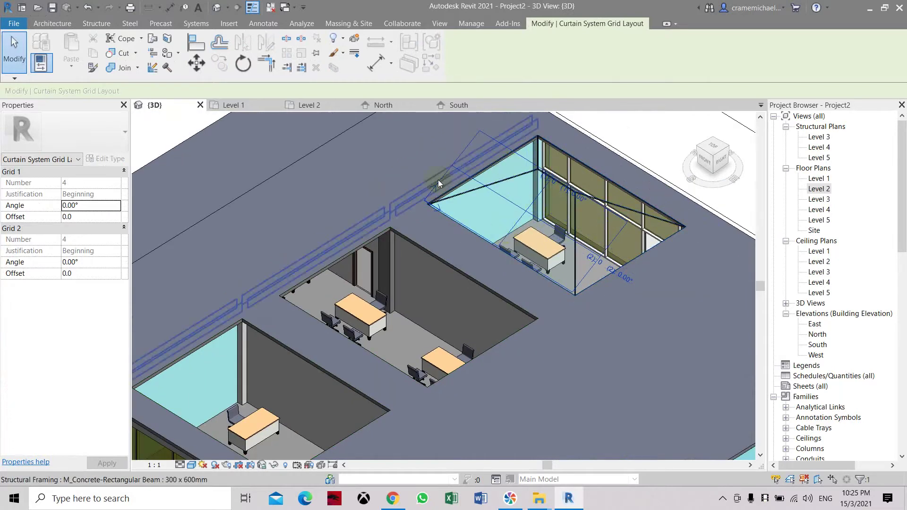
middle_click_drag(471, 200, 696, 174, "shift")
left_click(695, 174)
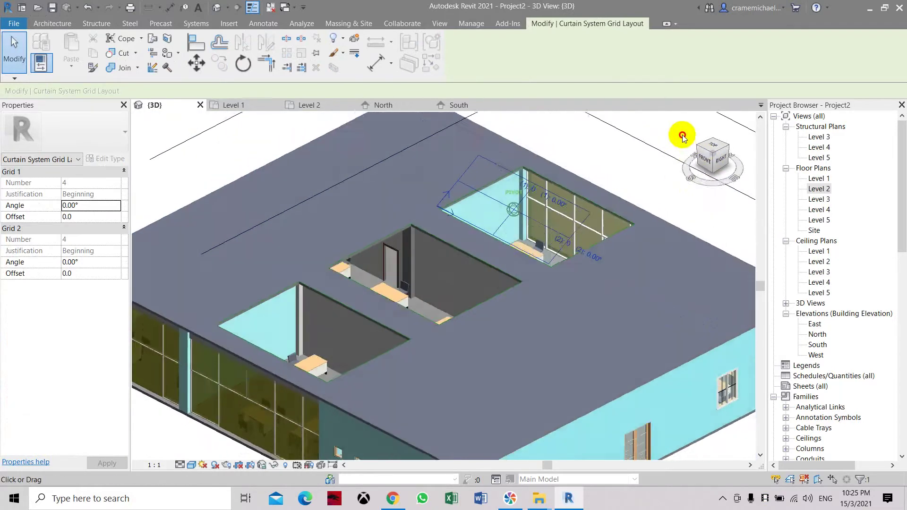
middle_click_drag(586, 127, 708, 151, "shift")
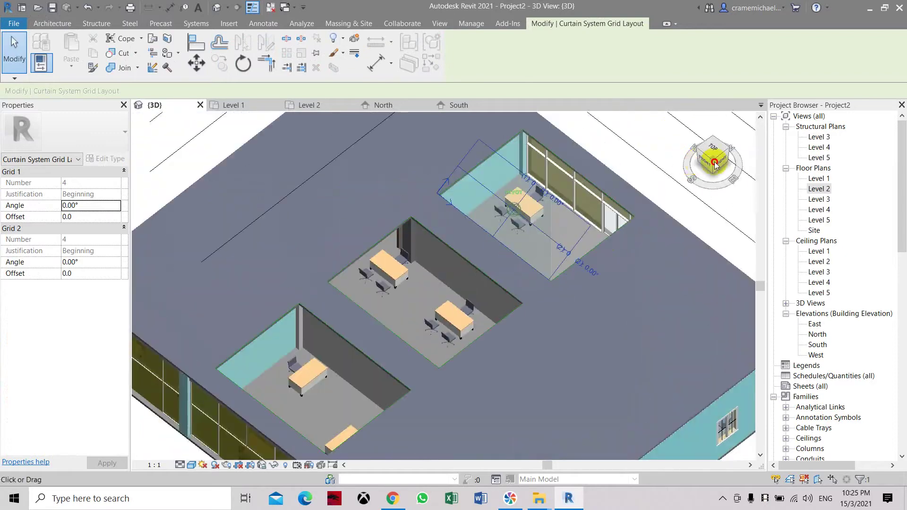
scroll(131, 156, "up", 3)
scroll(426, 263, "down", 3)
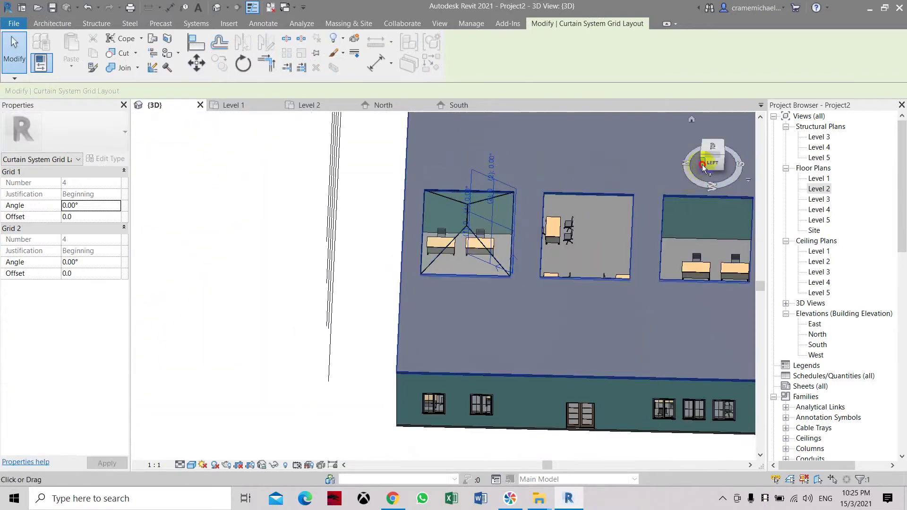
mouse_move(690, 122)
middle_mouse_down("shift")
mouse_move(661, 175)
mouse_move(571, 198)
mouse_move(546, 172)
middle_mouse_up("shift")
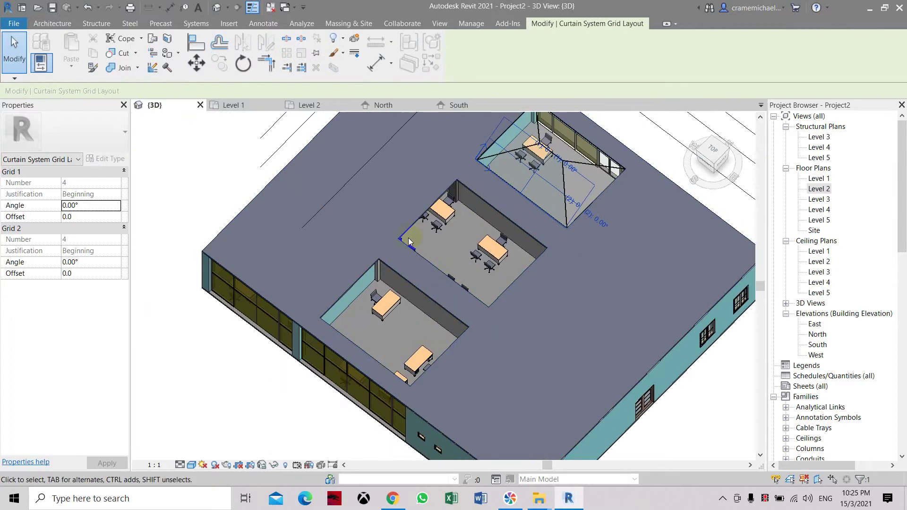
scroll(416, 239, "up", 2)
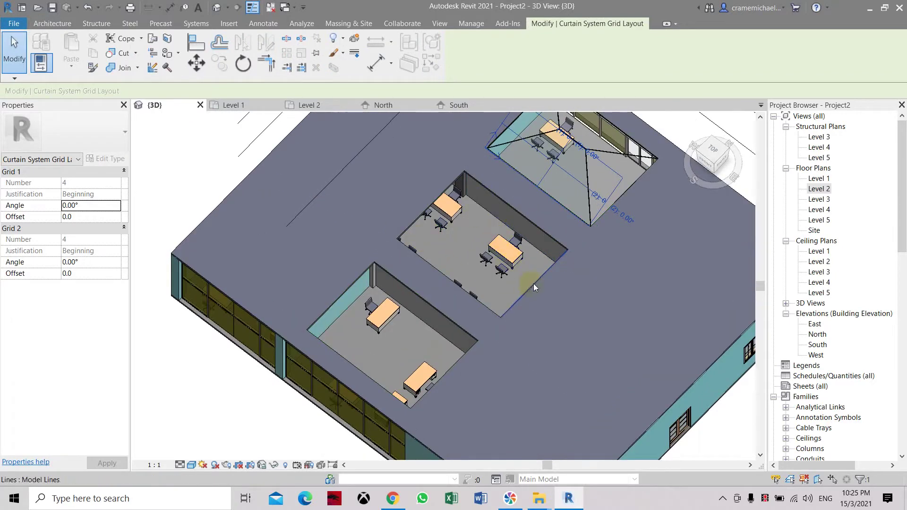
double_click(819, 190)
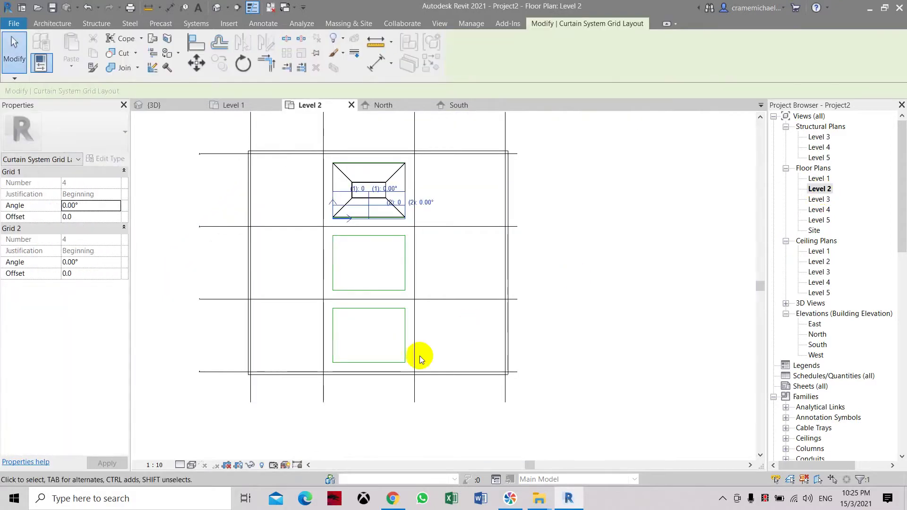
Start another Roof by Footprint sketch on Level 2 using the Sloped Glazing type.
scroll(338, 333, "up", 2)
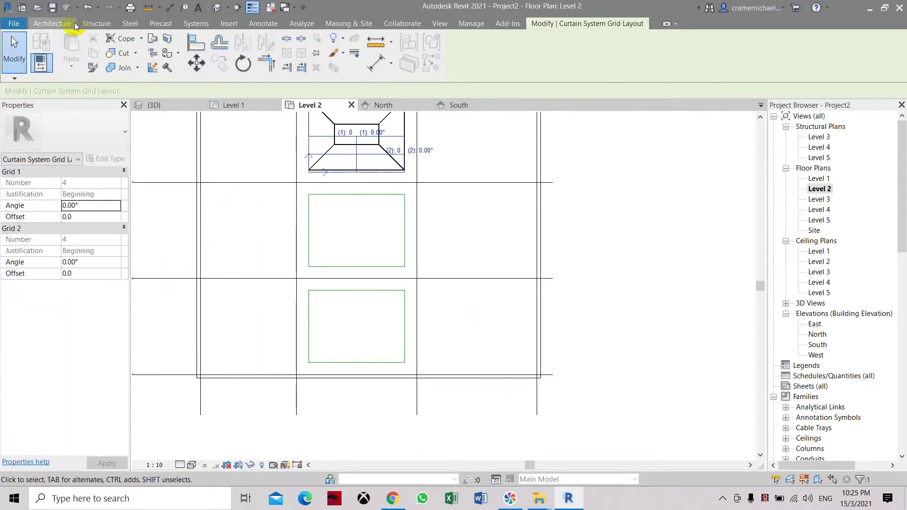
left_click(55, 24)
left_click(218, 69)
left_click(211, 86)
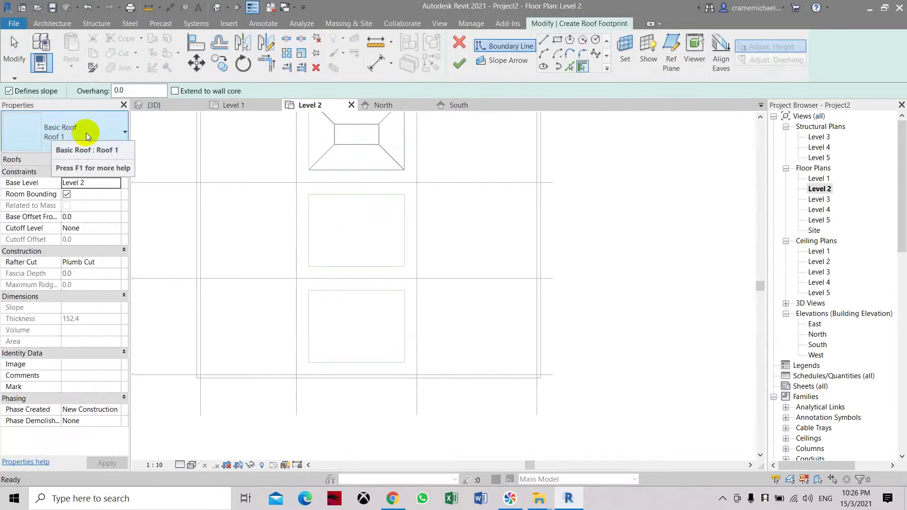
left_click(86, 132)
left_click(72, 383)
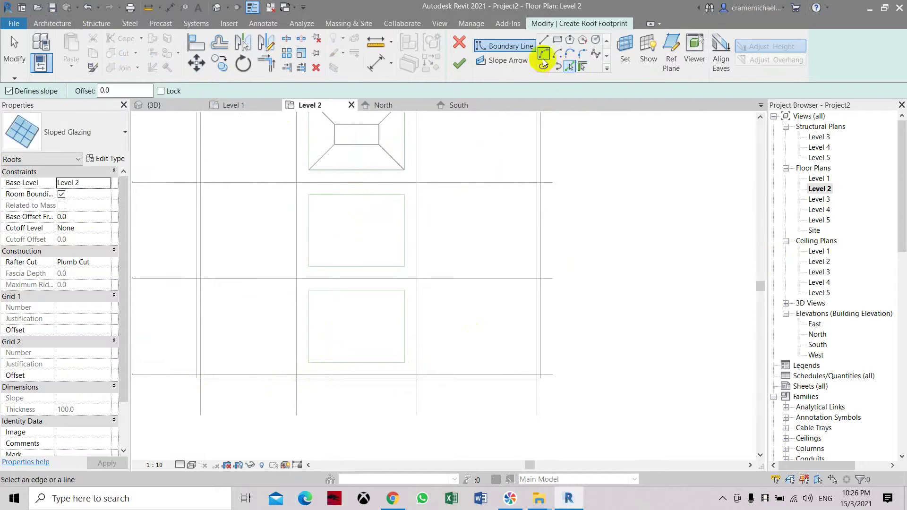
Draw an 8000 × 6000 rectangular footprint over the lower atrium opening.
left_click(557, 40)
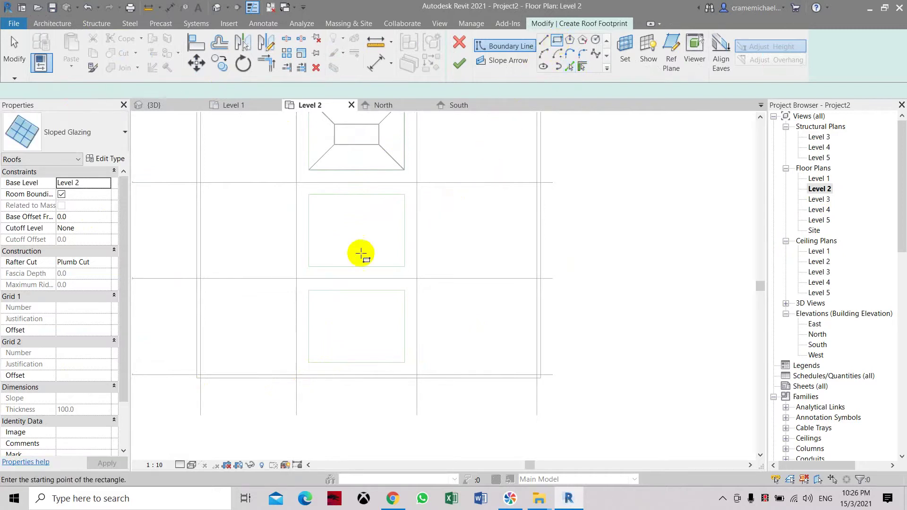
left_click(308, 289)
left_click(398, 362)
left_click(403, 362)
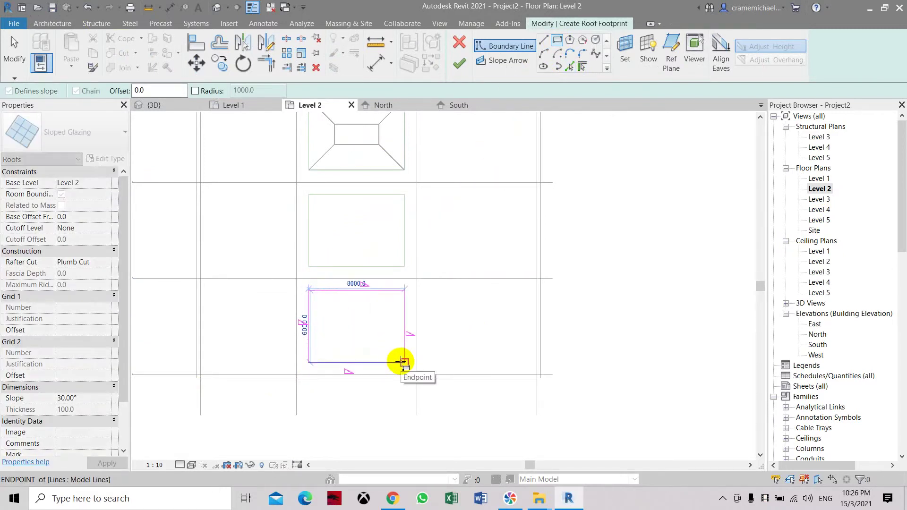
left_click(404, 363)
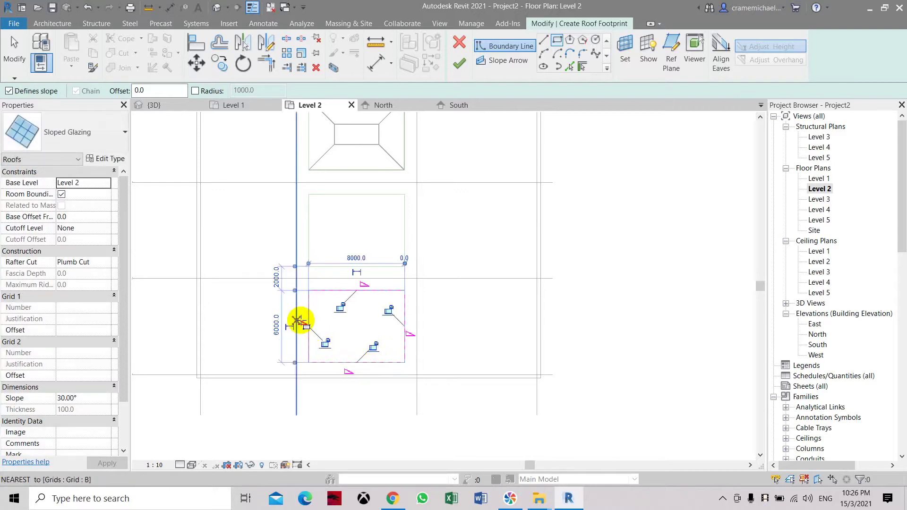
scroll(301, 323, "up", 2)
scroll(302, 324, "up", 3)
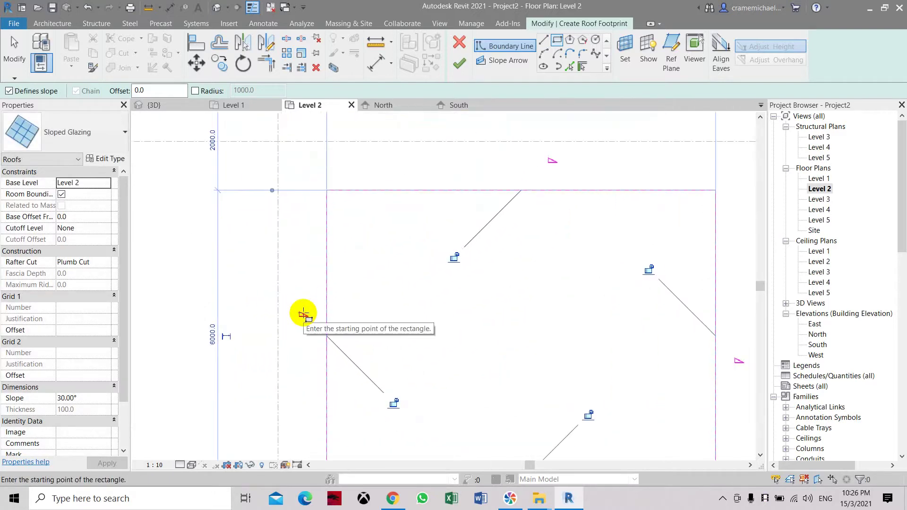
left_click(303, 313)
scroll(314, 309, "down", 4)
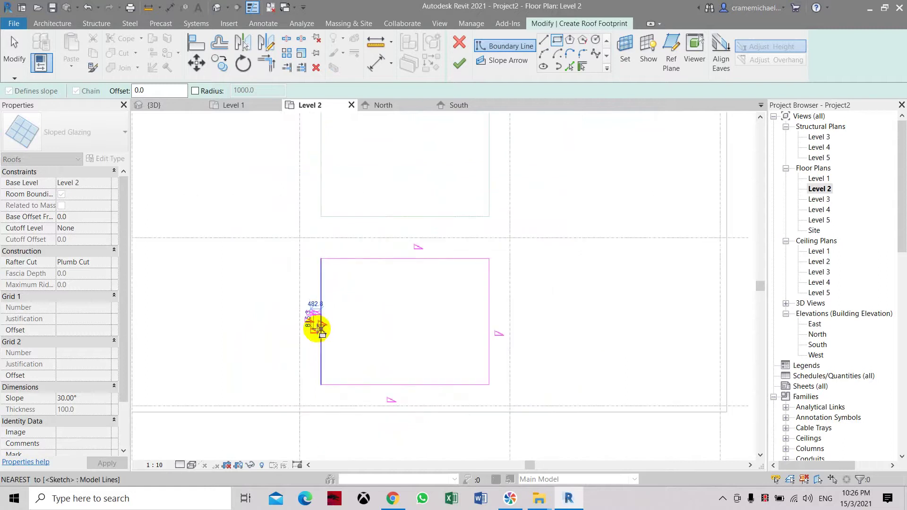
key("Escape")
key("Escape")
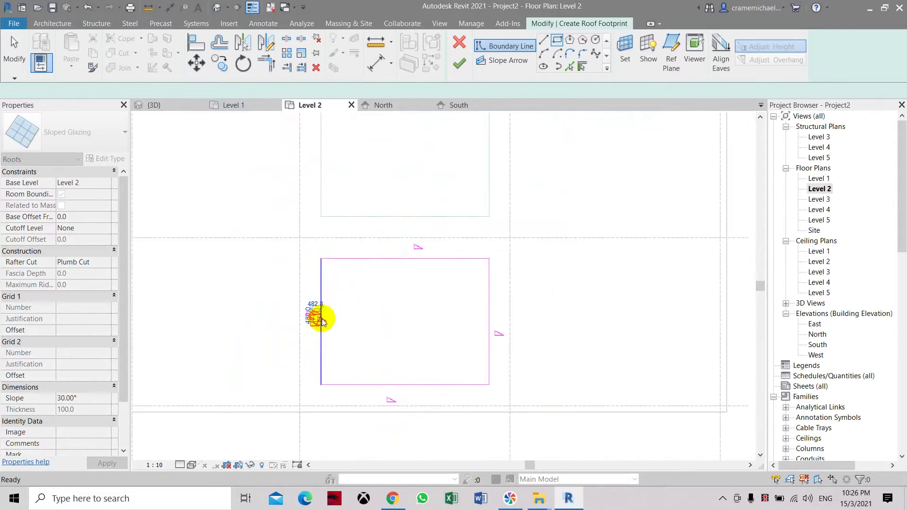
Set the left and top footprint edges to a 15° slope.
scroll(320, 312, "up", 3)
left_click(326, 297)
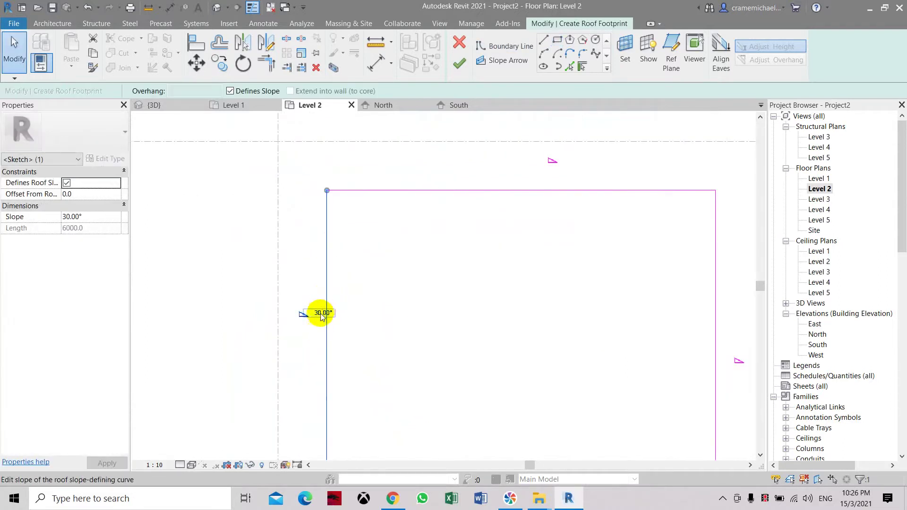
left_click(314, 313)
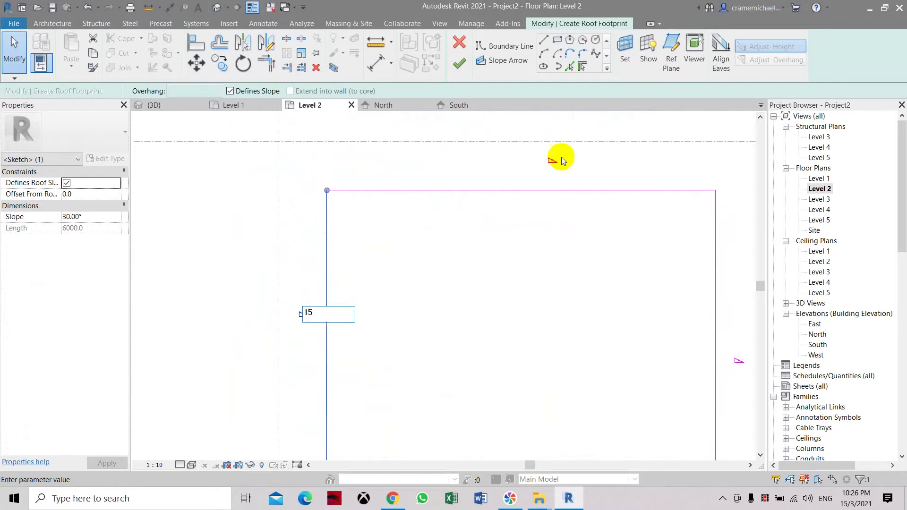
key("Return")
left_click(549, 190)
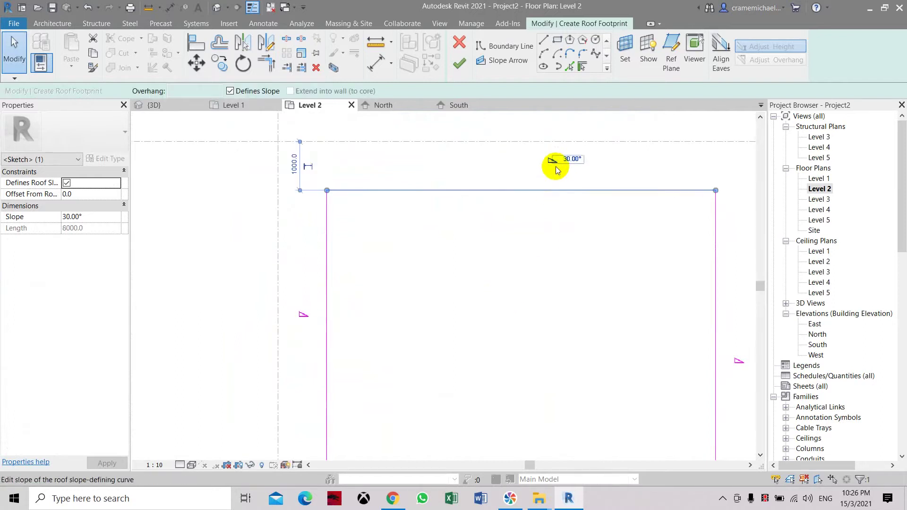
left_click(562, 159)
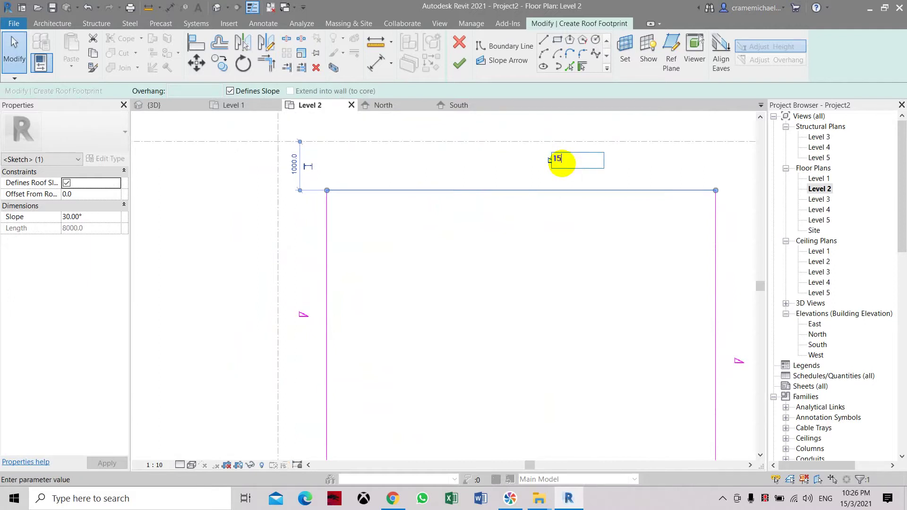
type("15")
scroll(429, 164, "down", 2)
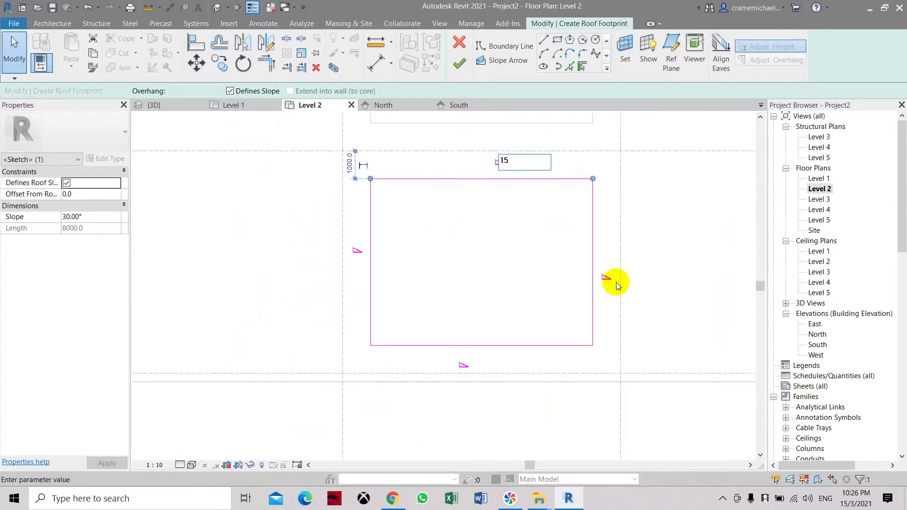
key("Return")
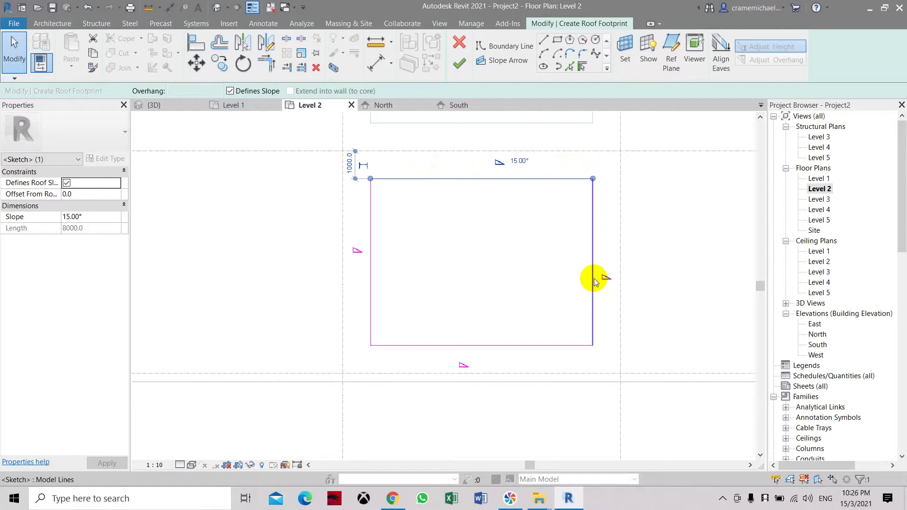
Set the right and bottom footprint edges to a 15° slope.
left_click(593, 279)
left_click(620, 276)
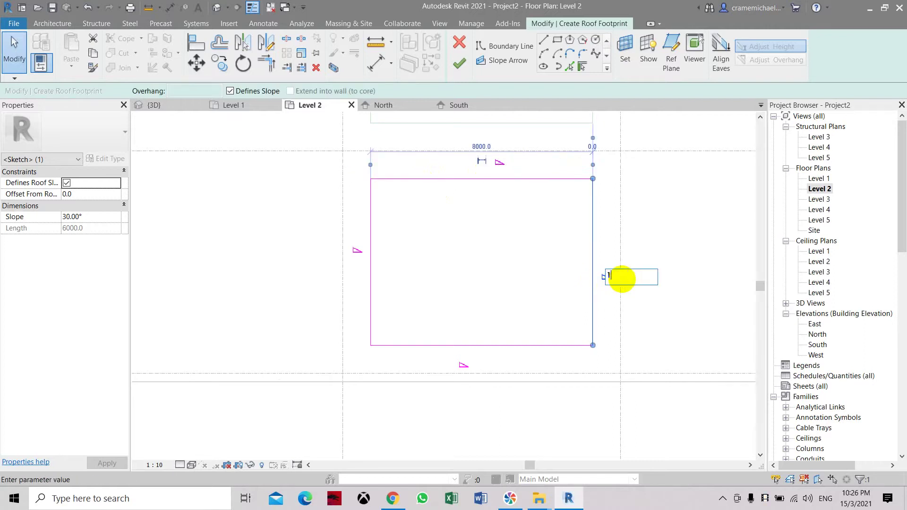
key("Return")
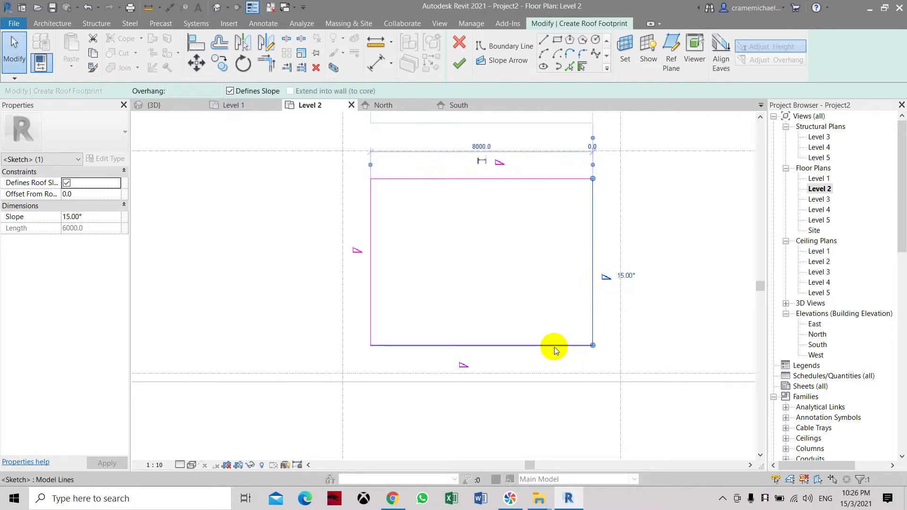
left_click(470, 346)
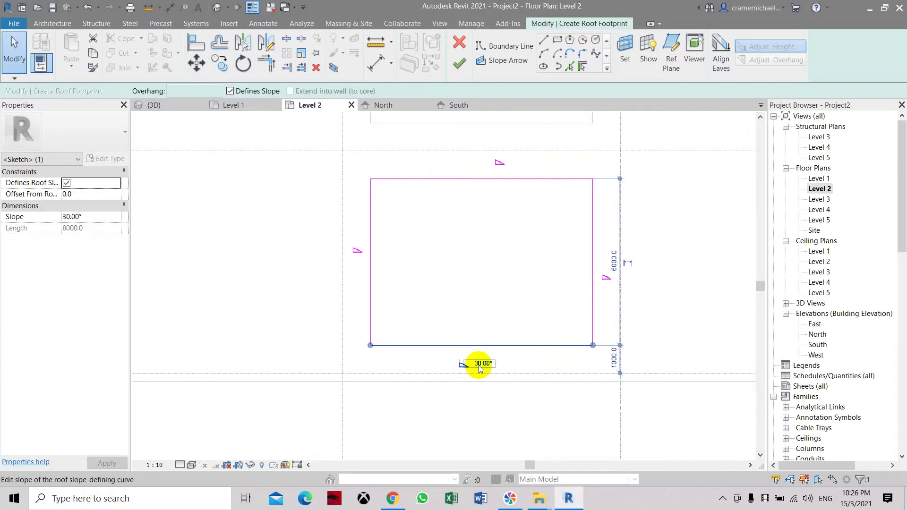
left_click(477, 363)
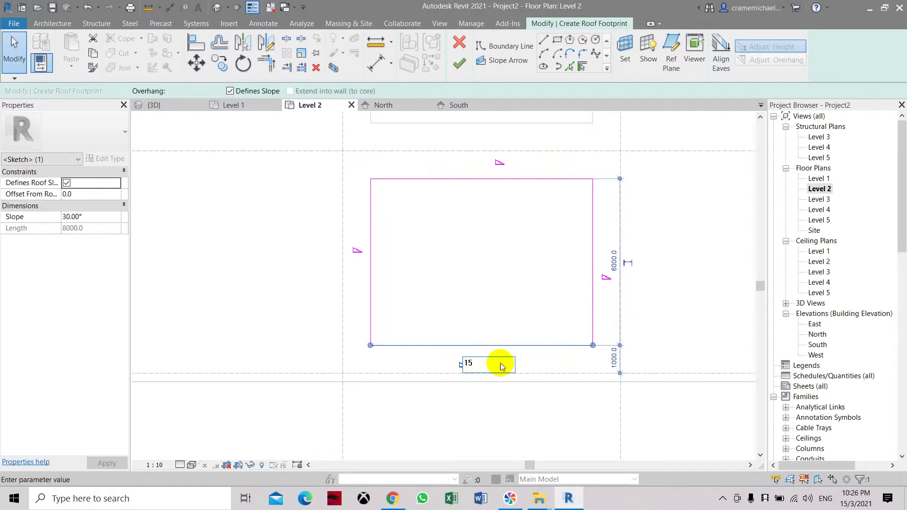
key("Return")
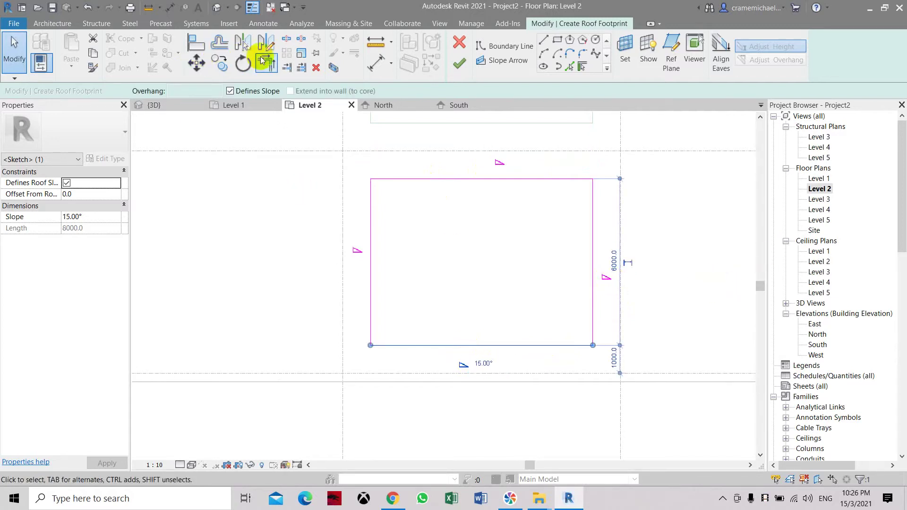
Finish the 15° glazed hip roof and inspect it from the top front-right corner in 3D.
left_click(460, 64)
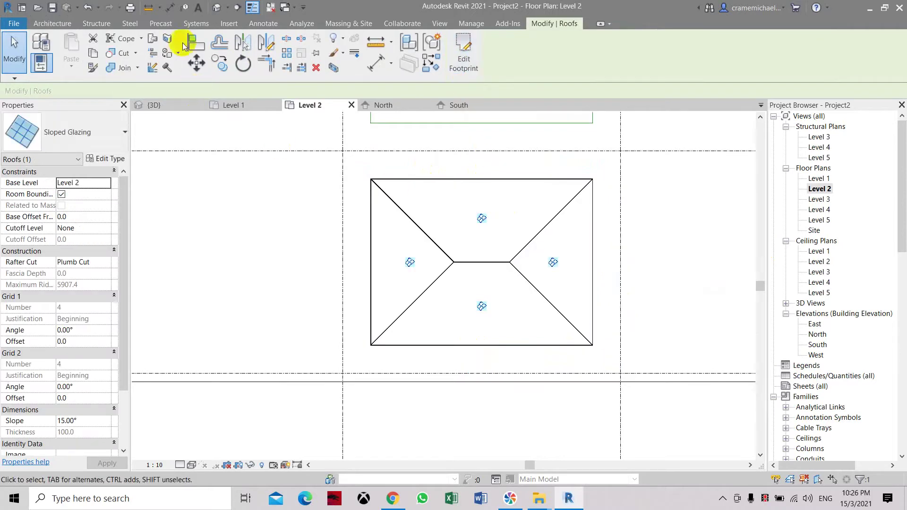
left_click(215, 8)
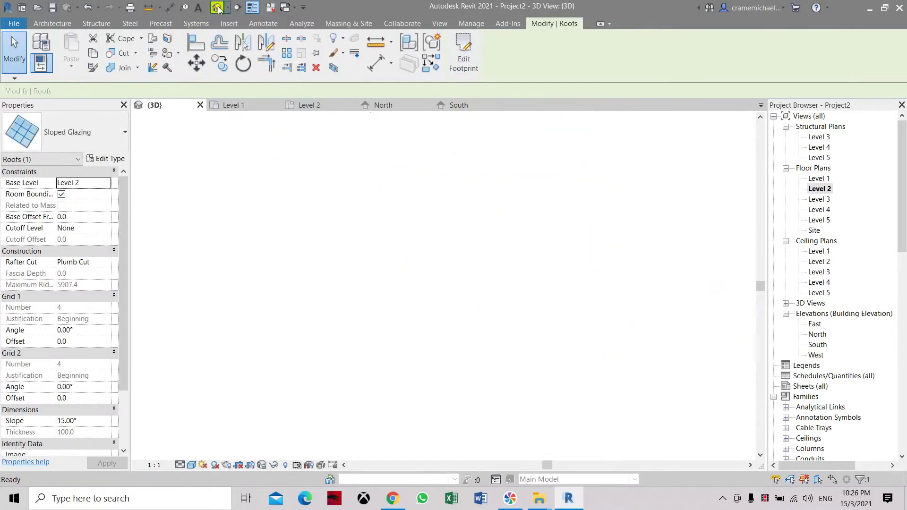
left_click(718, 154)
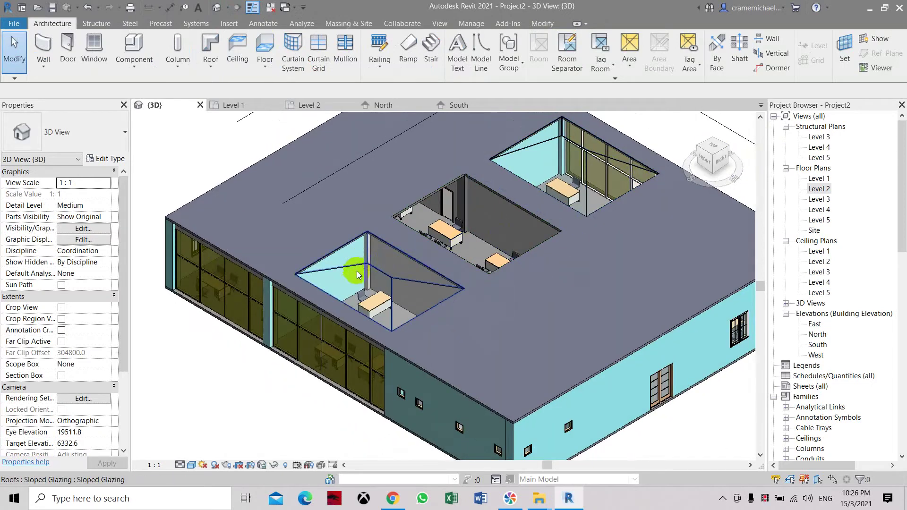
left_click(536, 182)
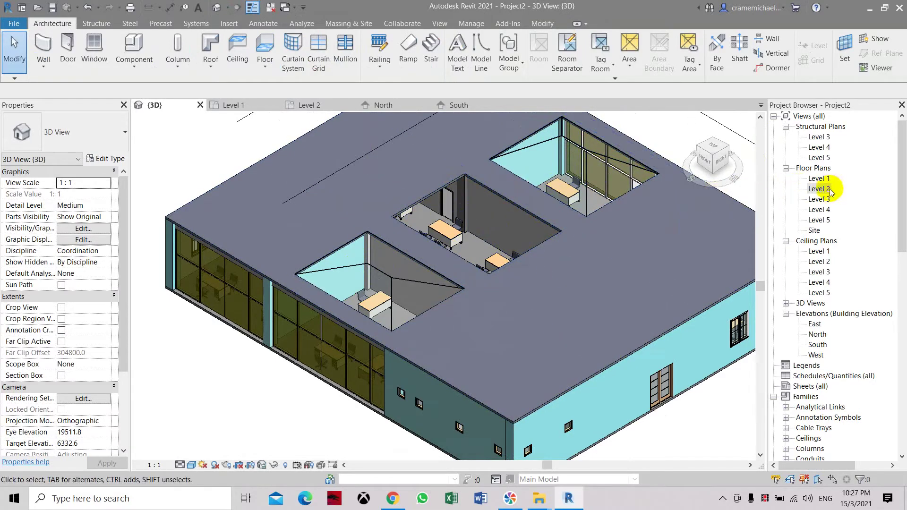
double_click(819, 188)
Start a third Roof by Footprint sketch of type Sloped Glazing near the upper opening.
middle_click_drag(490, 188, 417, 296)
scroll(414, 290, "down", 2)
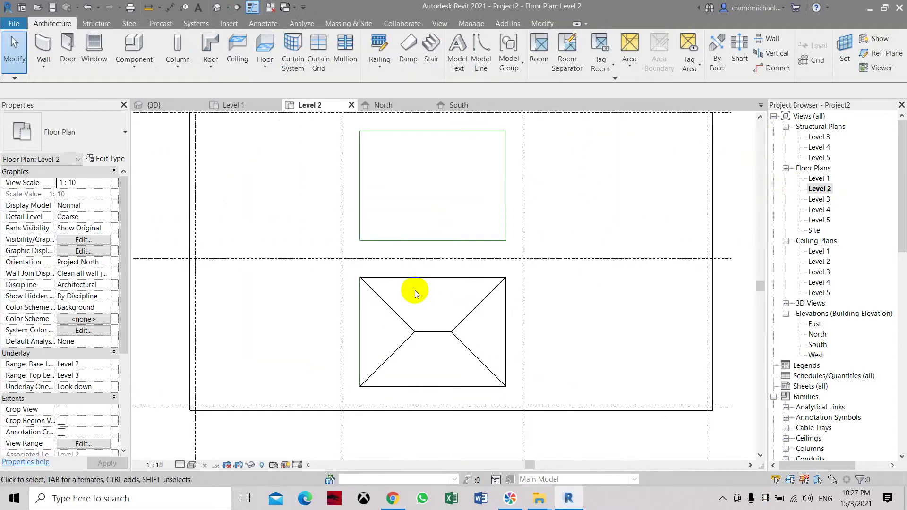
left_click(209, 65)
left_click(218, 83)
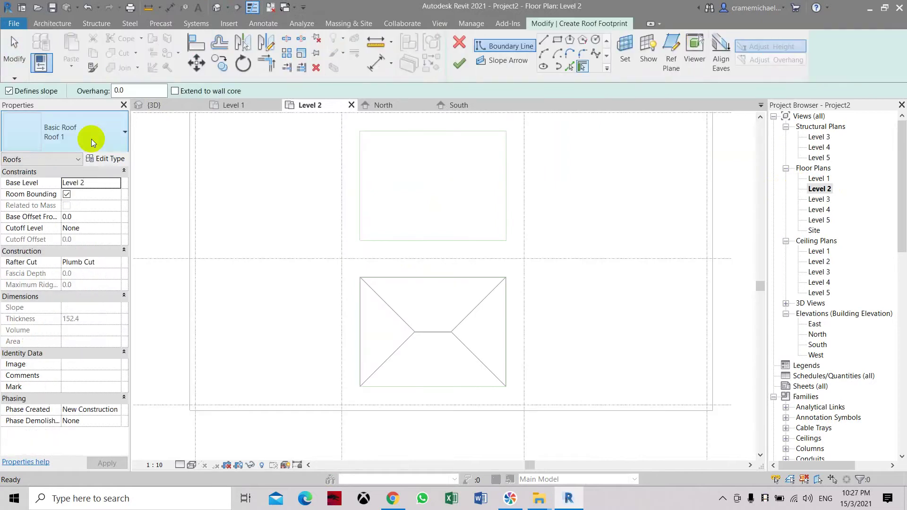
left_click(92, 139)
left_click(62, 391)
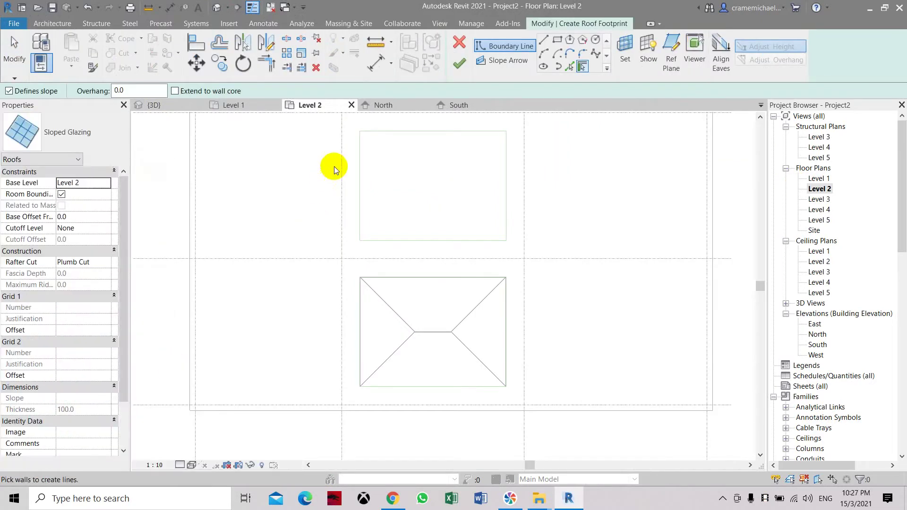
Draw a closed four-corner line boundary around the upper rectangular opening.
left_click(558, 40)
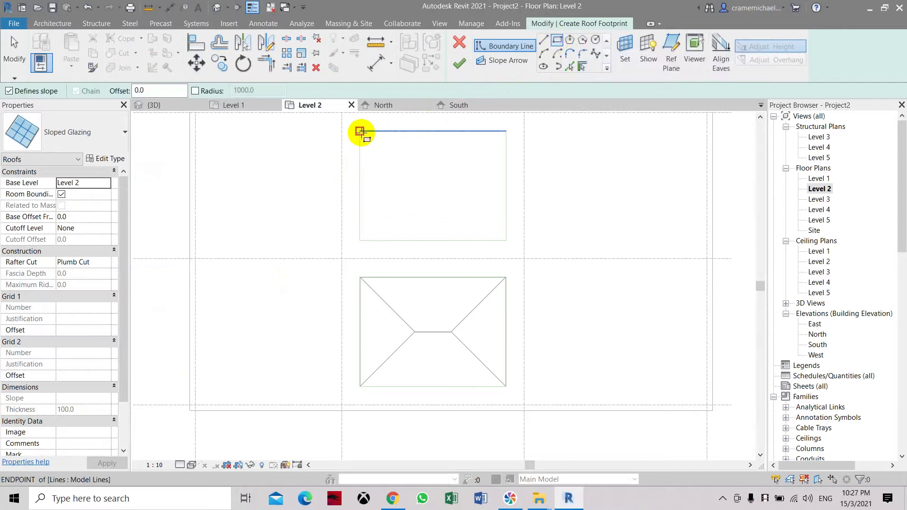
left_click(544, 41)
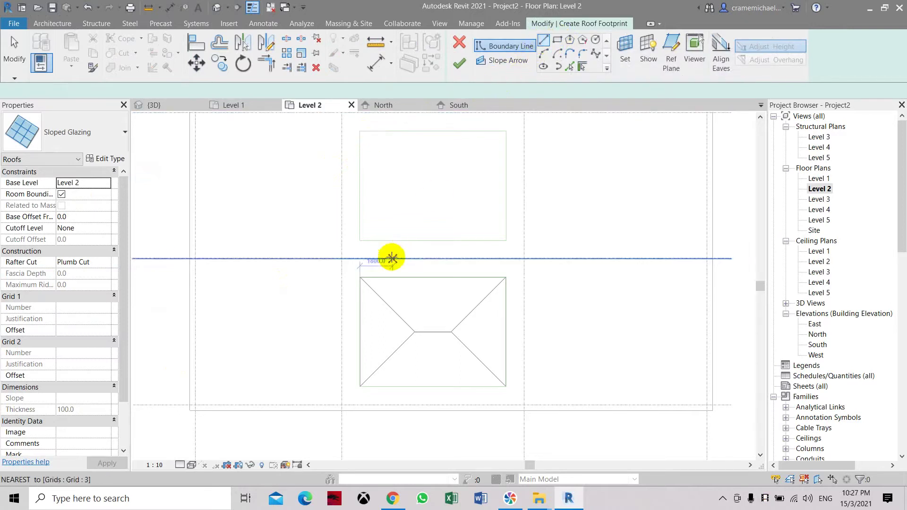
left_click(360, 240)
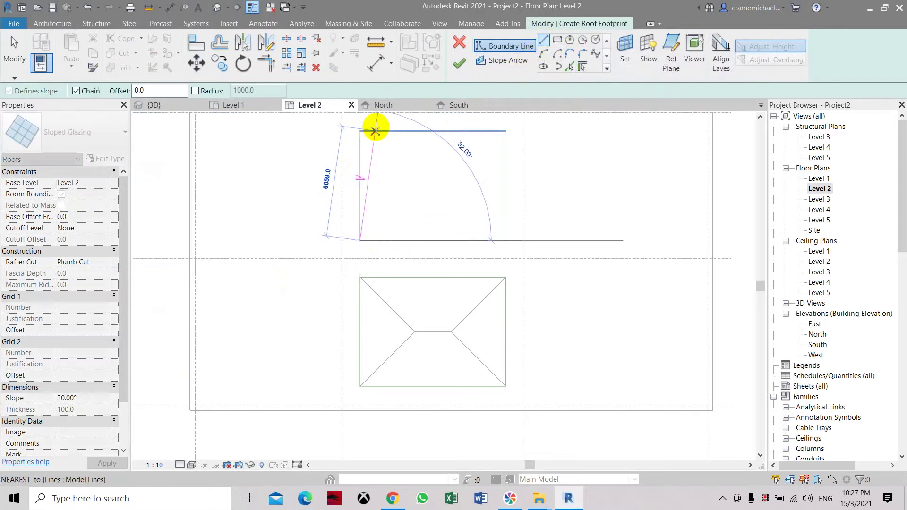
left_click(359, 131)
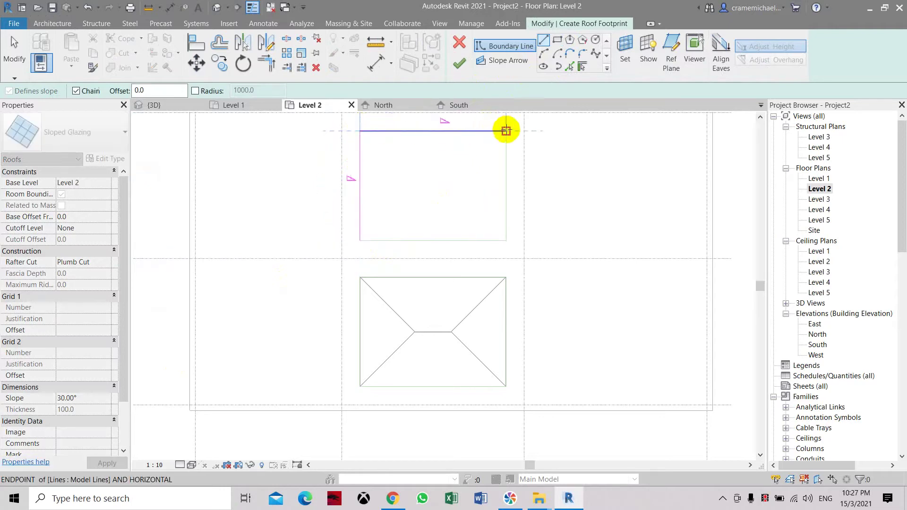
left_click(506, 131)
left_click(477, 241)
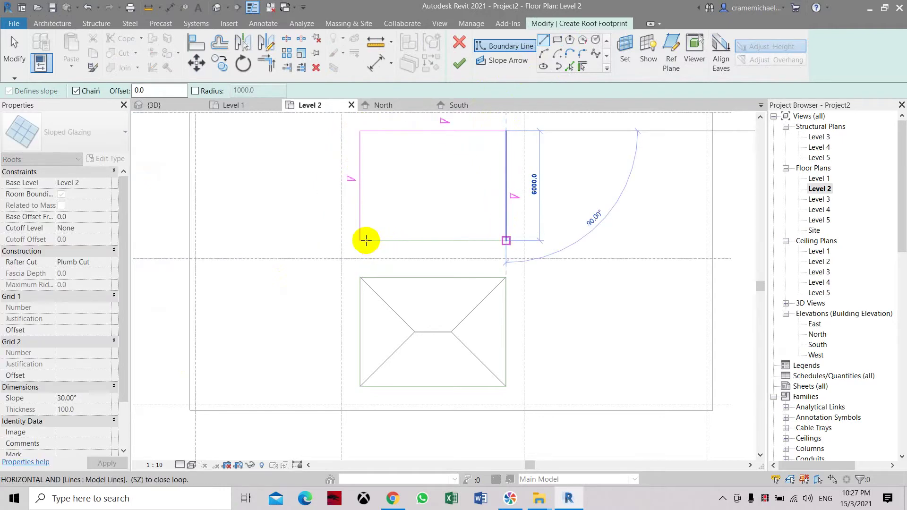
left_click(359, 240)
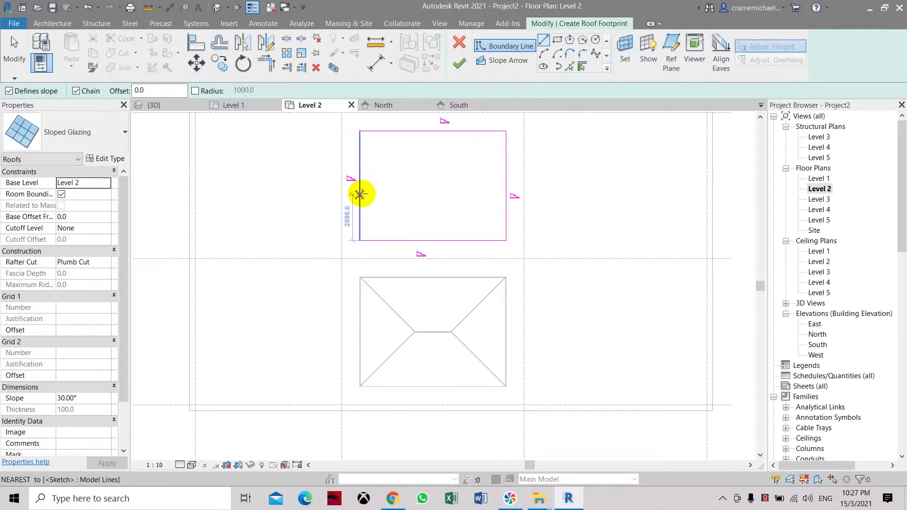
Set the left and top footprint edges to a 0° slope.
left_click(361, 193)
key("Escape")
key("Escape")
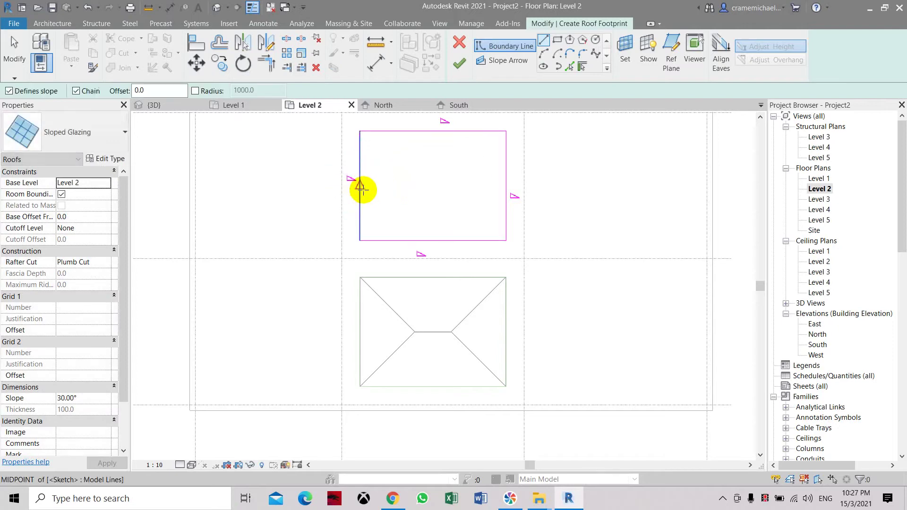
left_click(361, 188)
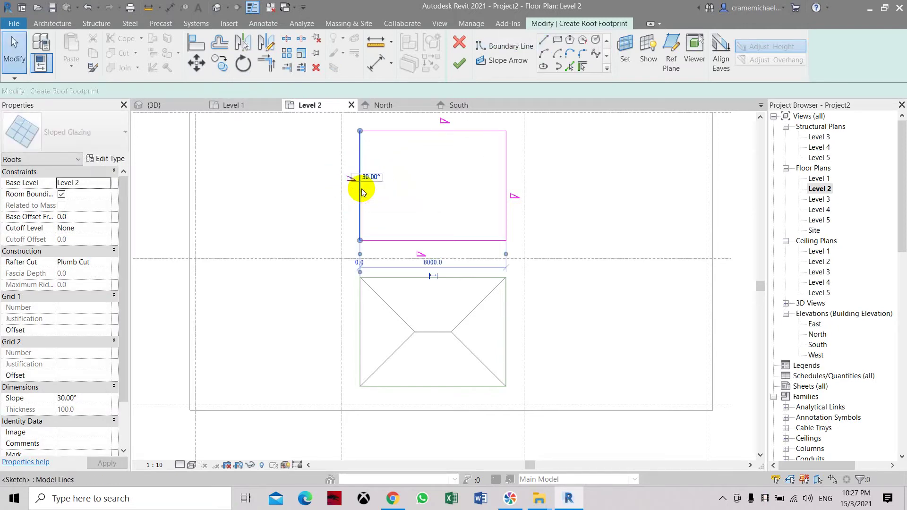
left_click(368, 178)
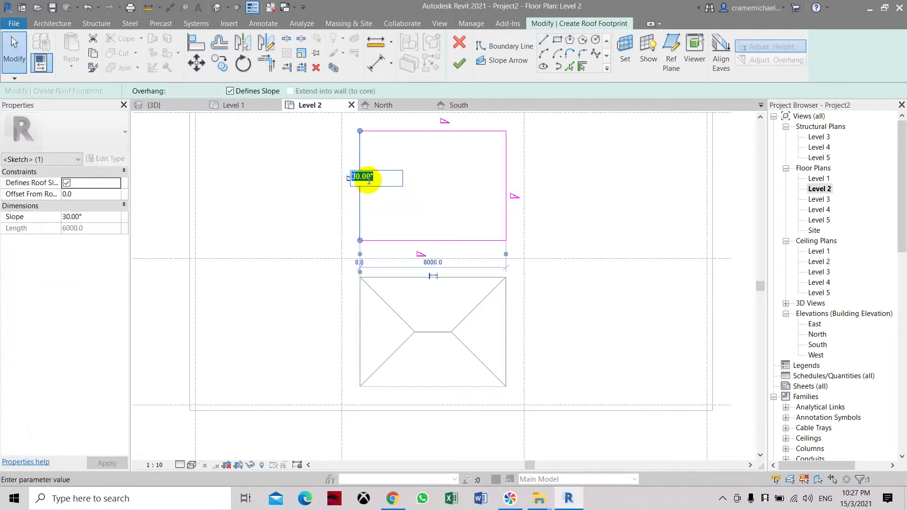
type("0")
key("Return")
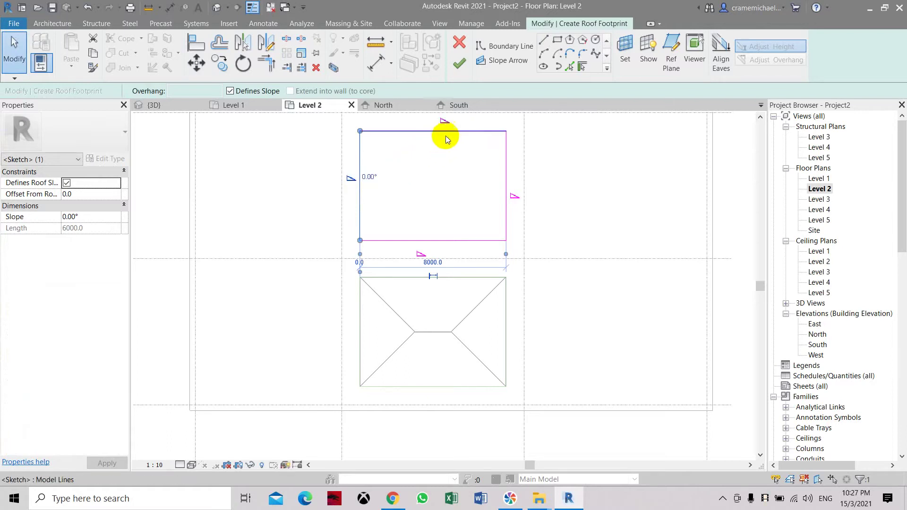
left_click(448, 132)
left_click(461, 120)
type("0")
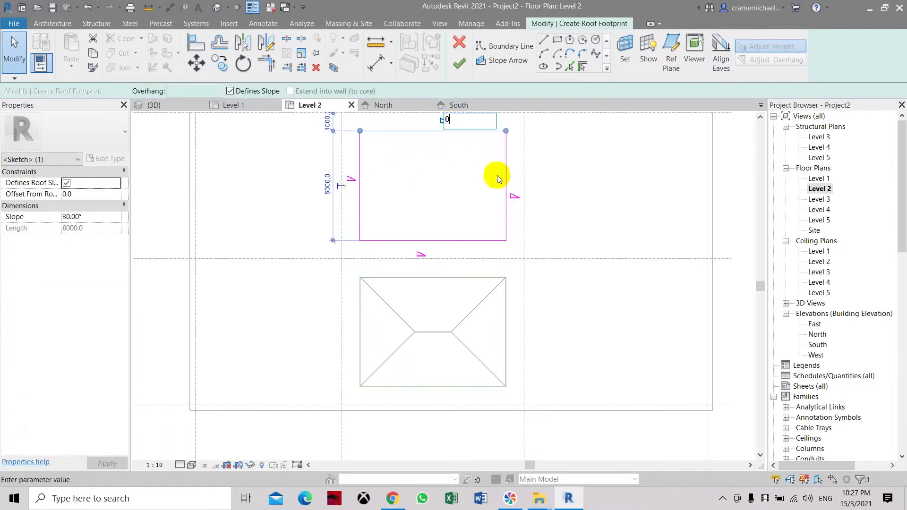
Set the right and bottom footprint edges to a 0° slope.
left_click(507, 187)
left_click(526, 194)
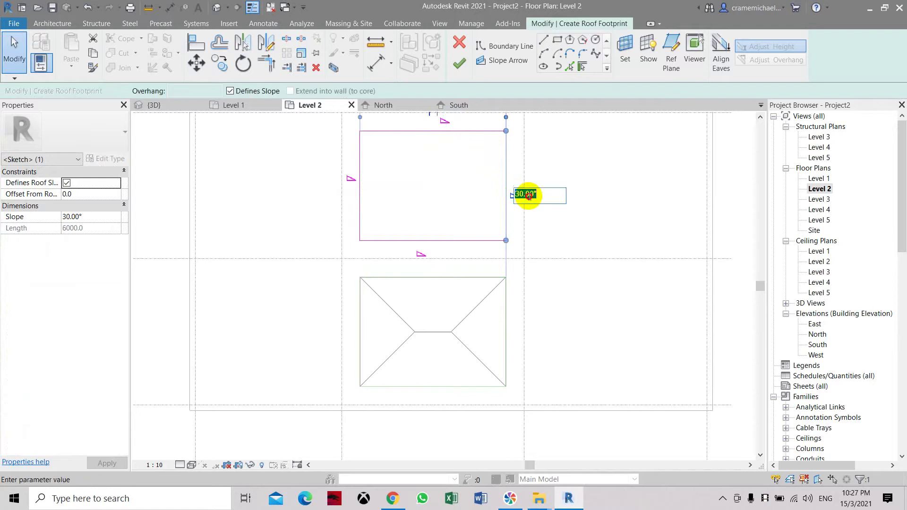
type("0")
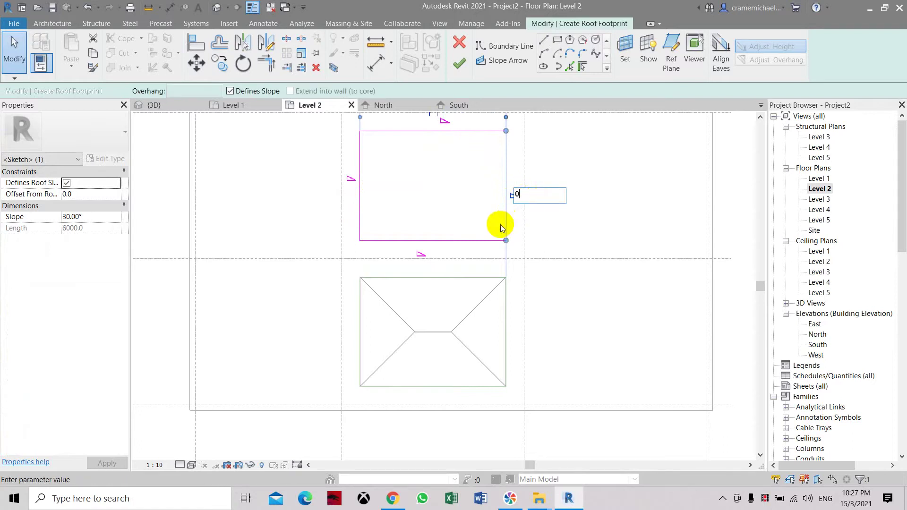
key("Return")
left_click(475, 241)
left_click(448, 251)
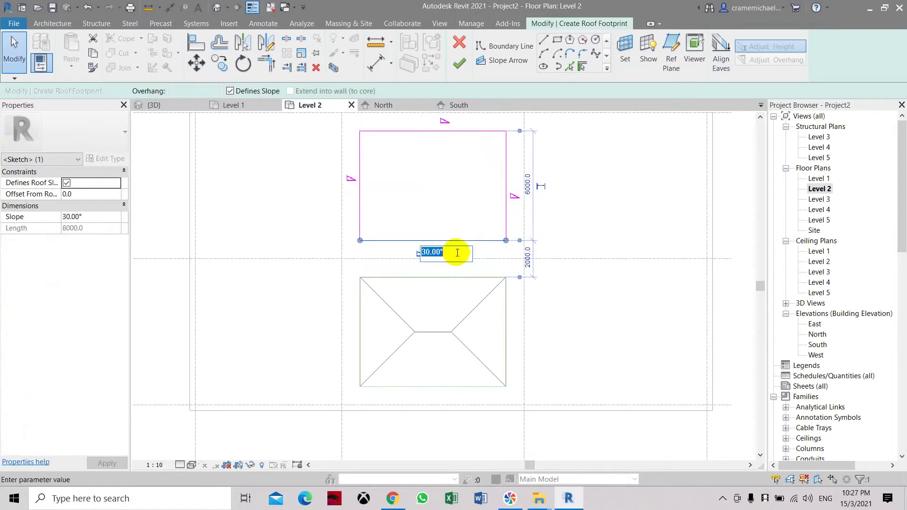
type("0")
key("Return")
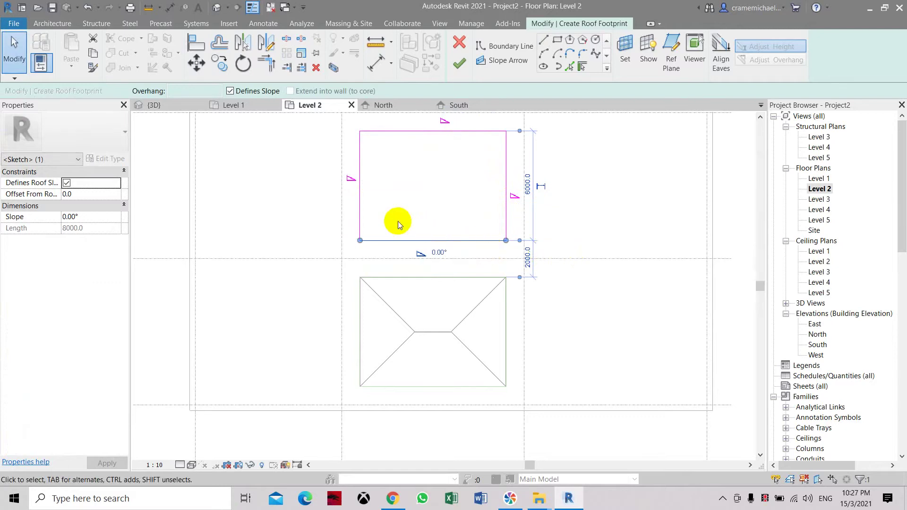
scroll(398, 220, "down", 1)
middle_click_drag(423, 187, 409, 257)
Finish the flat glazing roof and zoom in on all three skylights in the 3D view.
left_click(459, 63)
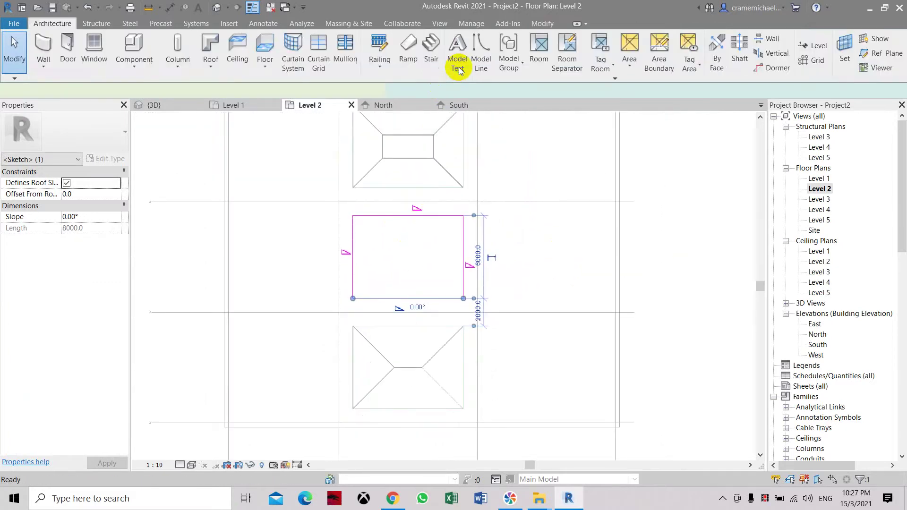
scroll(438, 215, "down", 3)
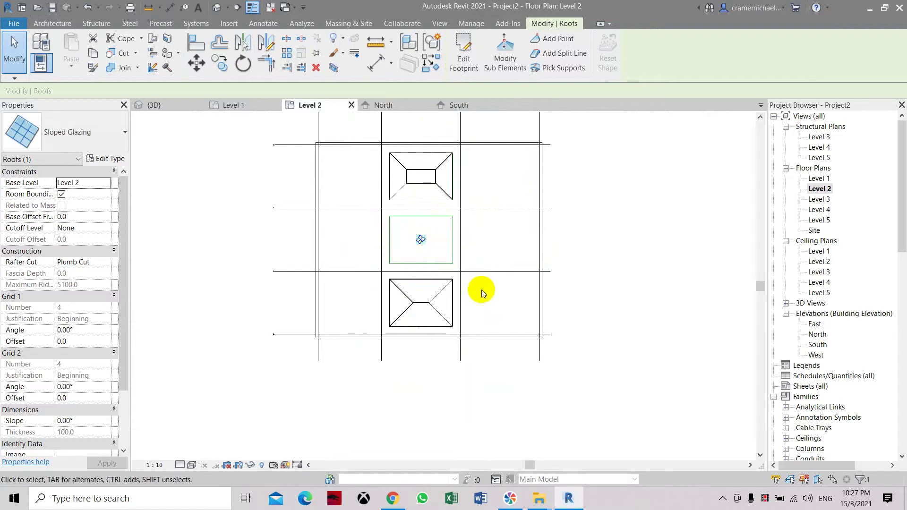
scroll(480, 290, "down", 1)
scroll(481, 290, "up", 1)
left_click(218, 11)
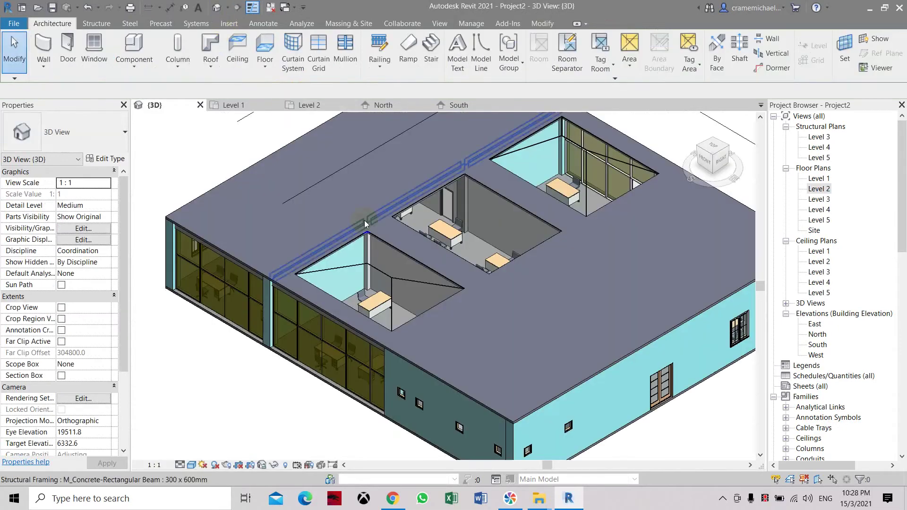
scroll(437, 276, "up", 2)
scroll(439, 251, "down", 3)
scroll(365, 306, "up", 3)
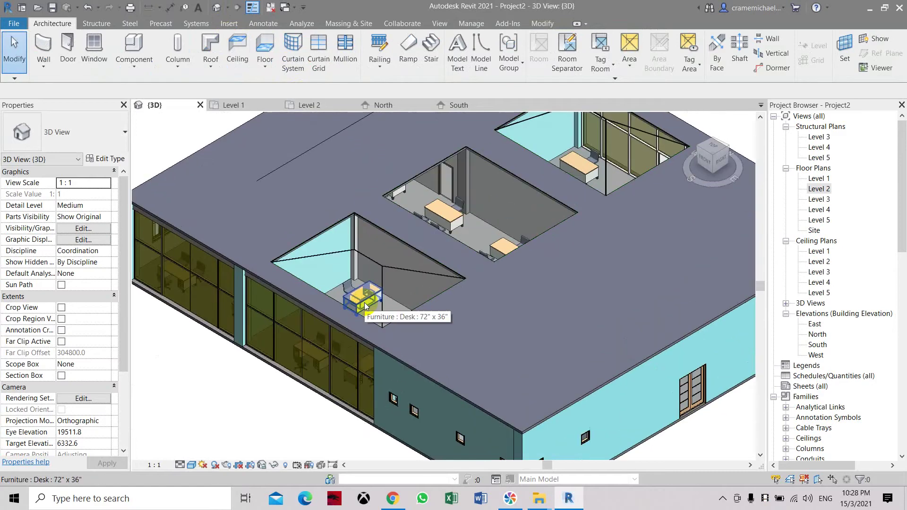
scroll(376, 289, "up", 2)
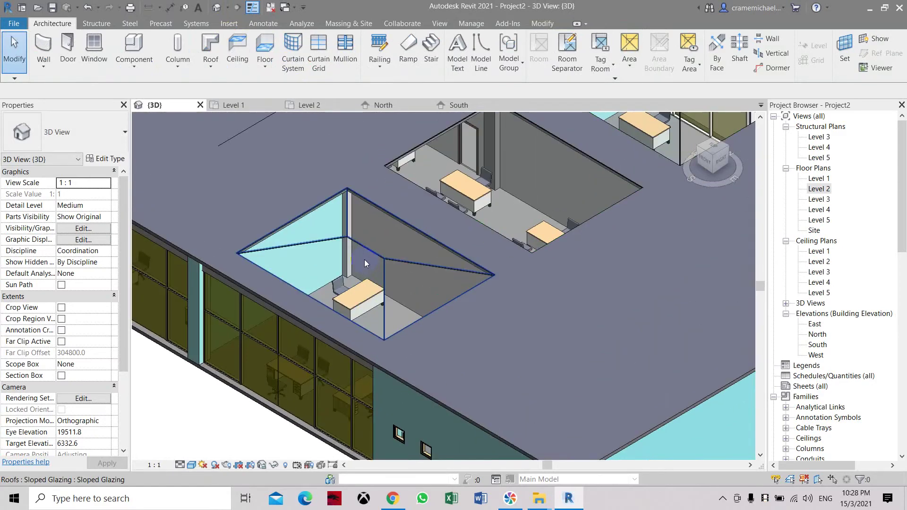
left_click(365, 250)
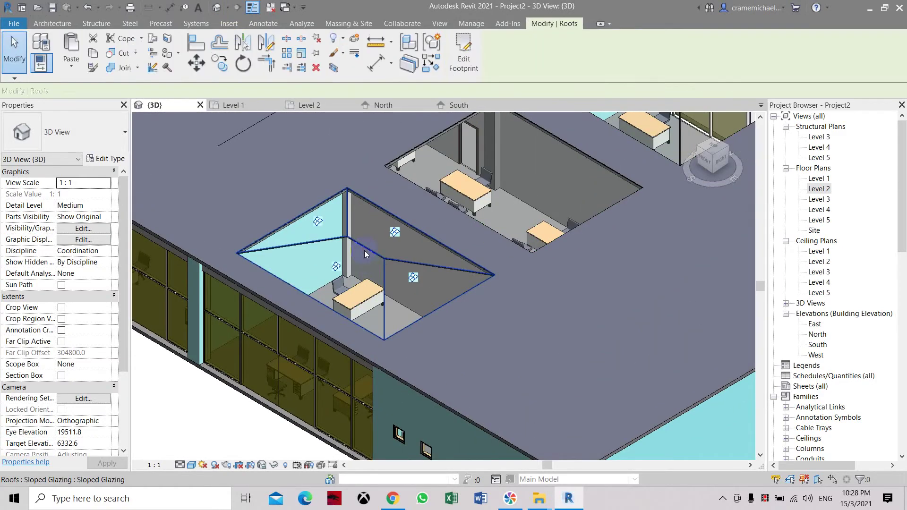
left_click(110, 158)
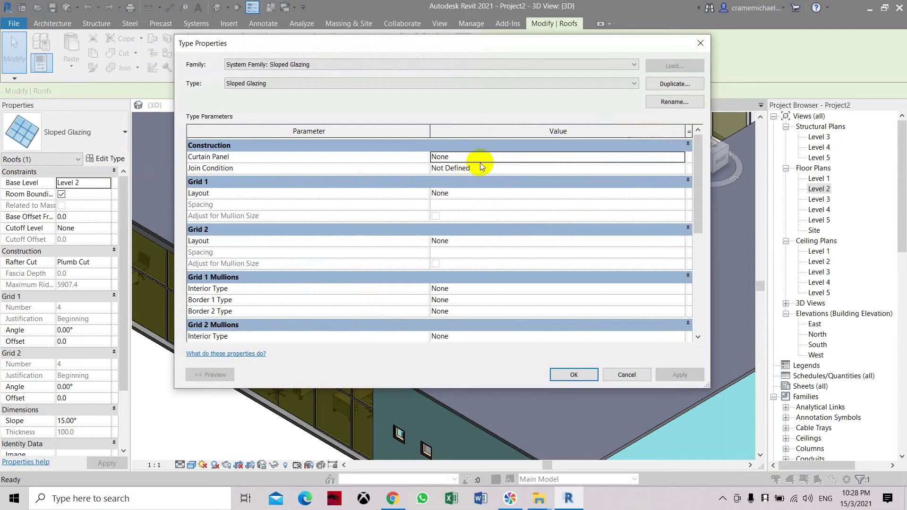
scroll(316, 254, "down", 5)
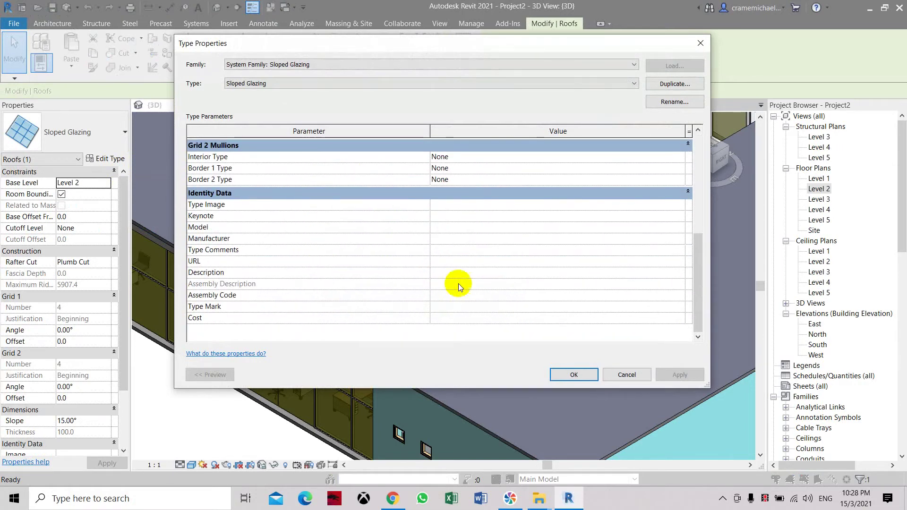
scroll(458, 284, "up", 5)
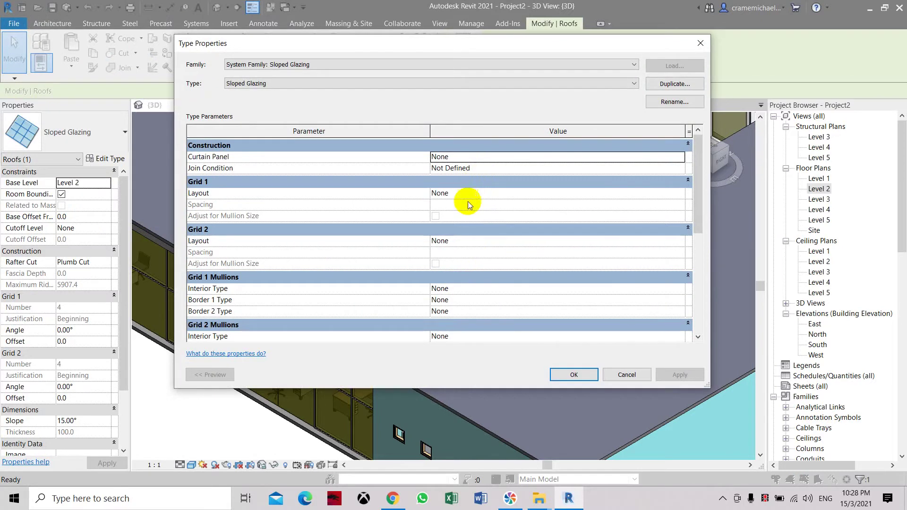
scroll(456, 253, "down", 5)
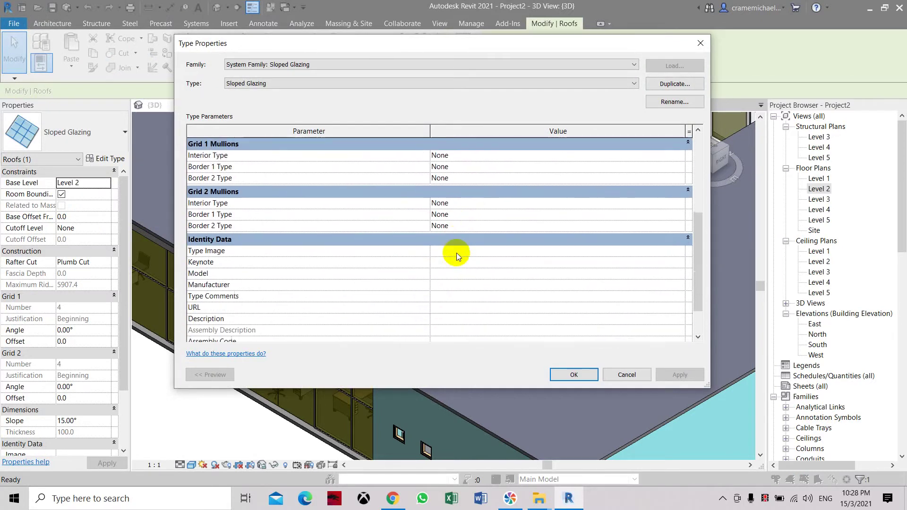
scroll(456, 253, "down", 2)
Leave the curtain grid layout, select the skylight roof, and open its type properties.
left_click(579, 377)
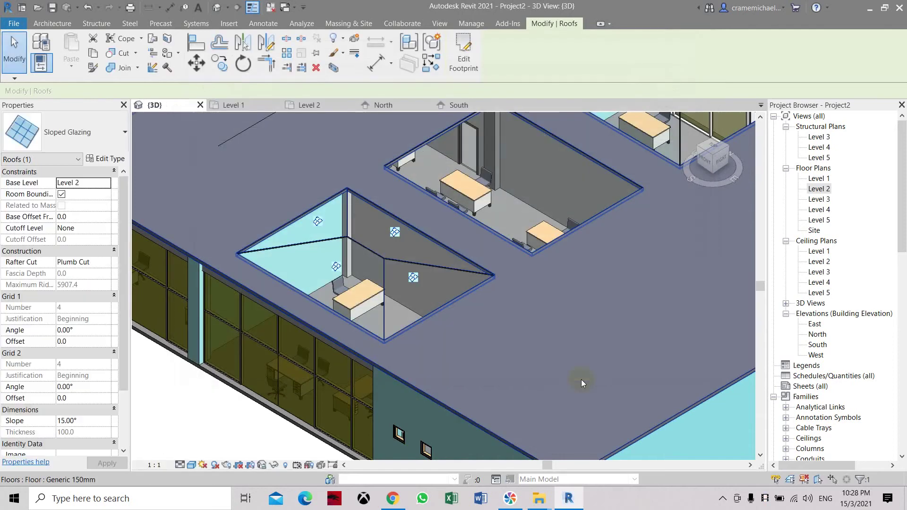
scroll(109, 316, "down", 3)
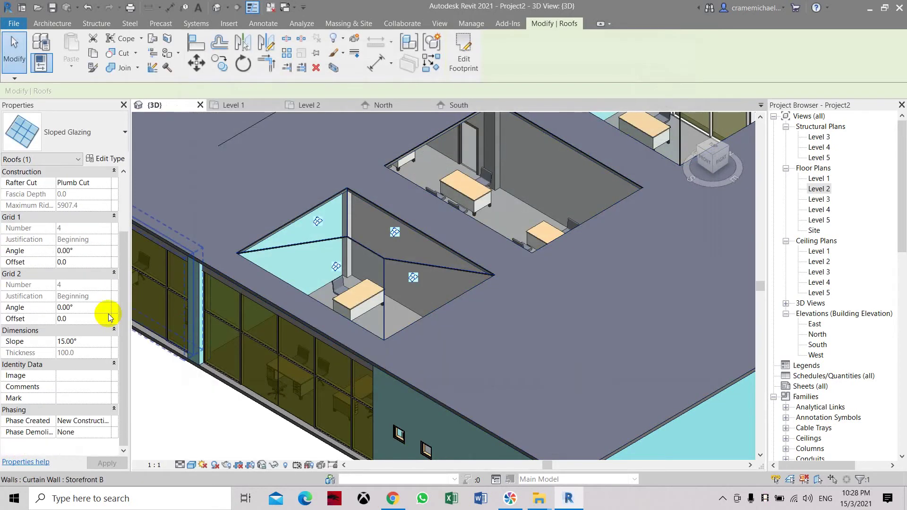
scroll(75, 334, "up", 2)
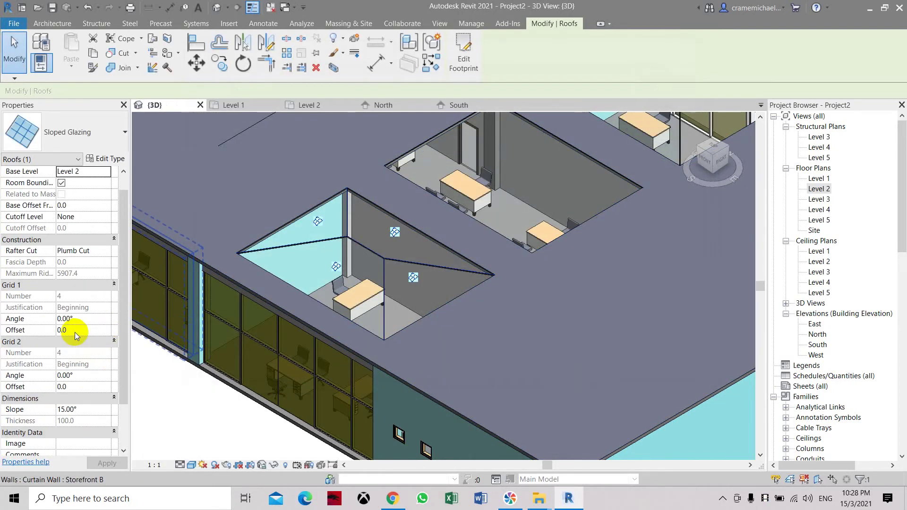
scroll(76, 335, "up", 1)
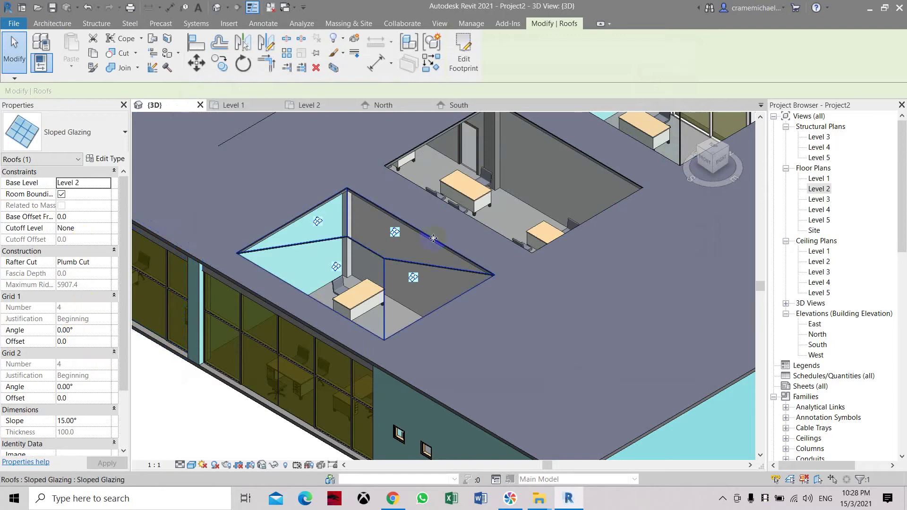
left_click(395, 231)
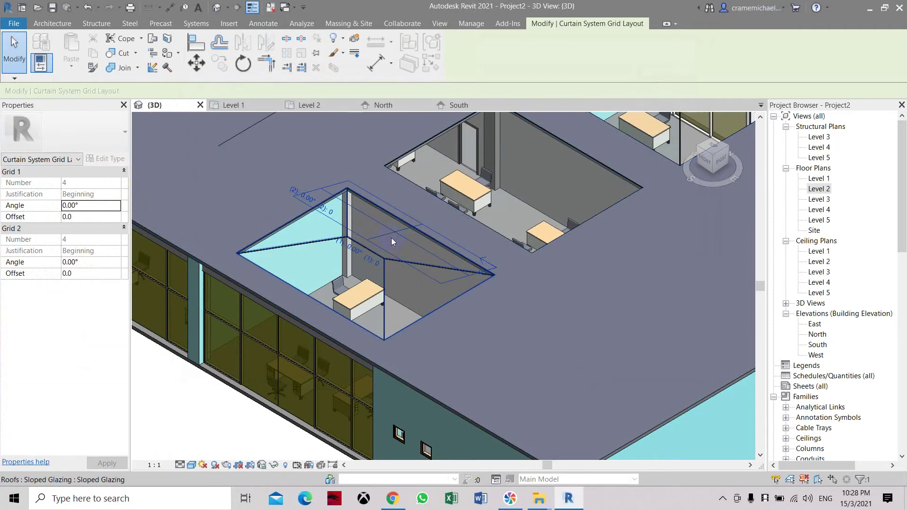
left_click(377, 247)
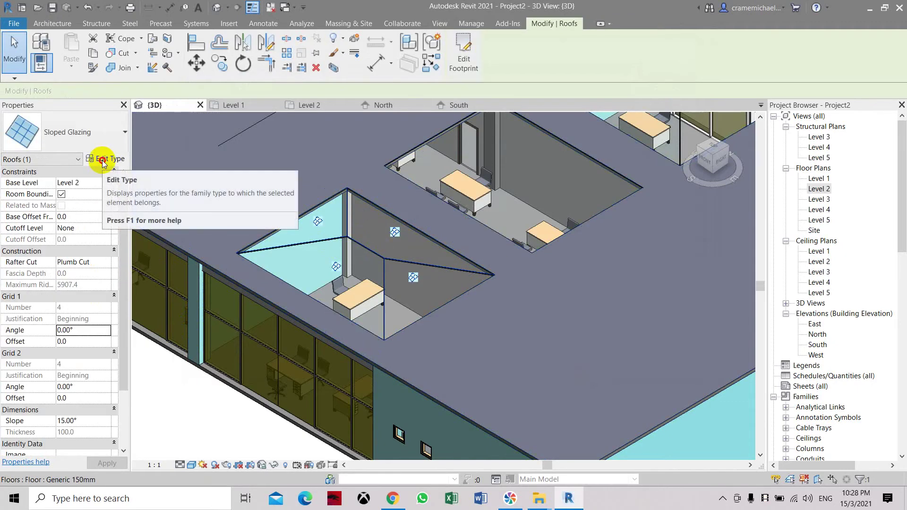
left_click(103, 162)
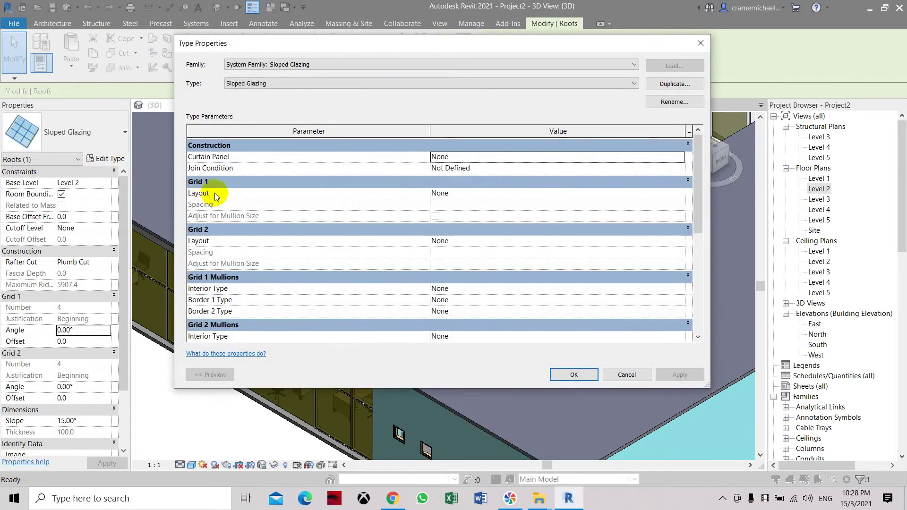
Duplicate the Sloped Glazing roof type as 'Sloped Glazing Sample'.
left_click(675, 85)
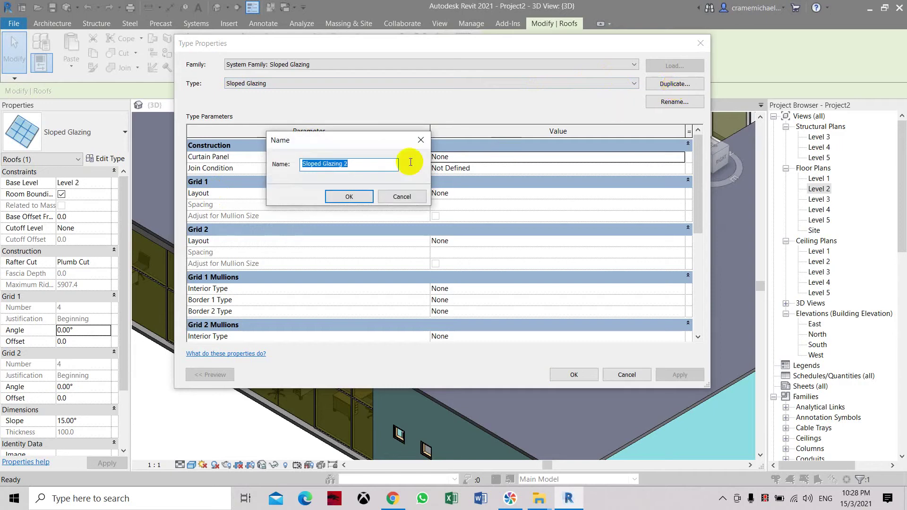
left_click(360, 166)
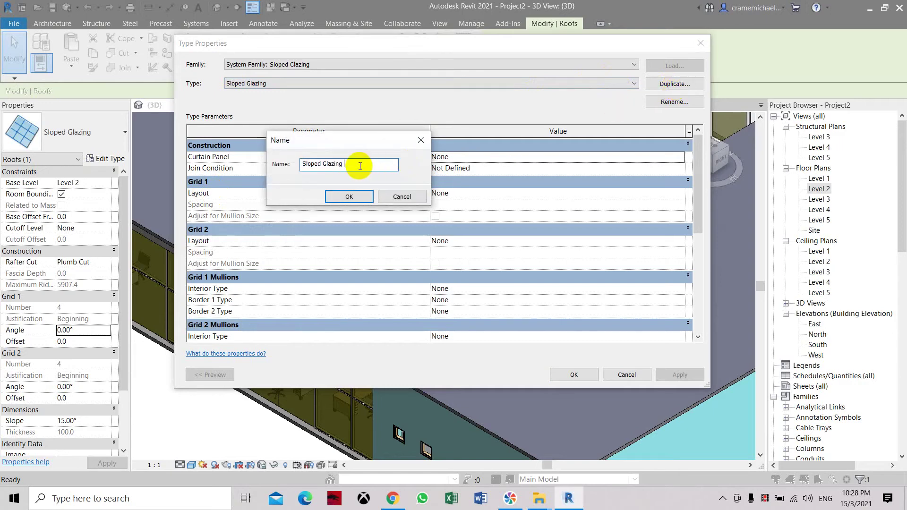
left_click(361, 207)
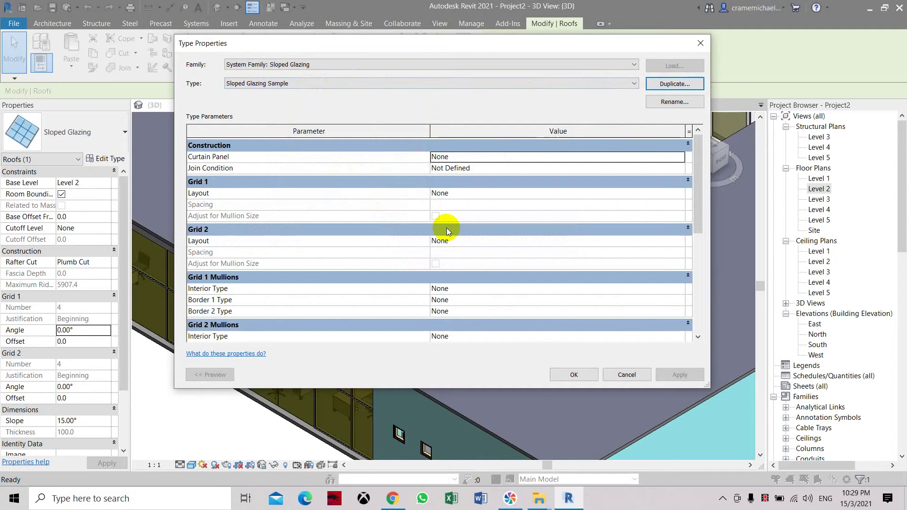
Set Sloped Glazing Sample's Curtain Panel to System Panel : Colored Glass Low-E and apply.
scroll(446, 228, "down", 1)
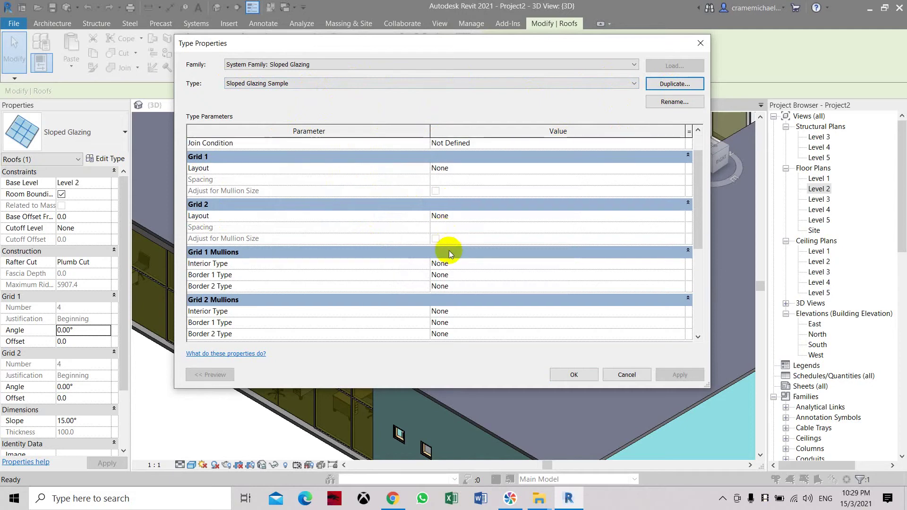
scroll(449, 251, "down", 2)
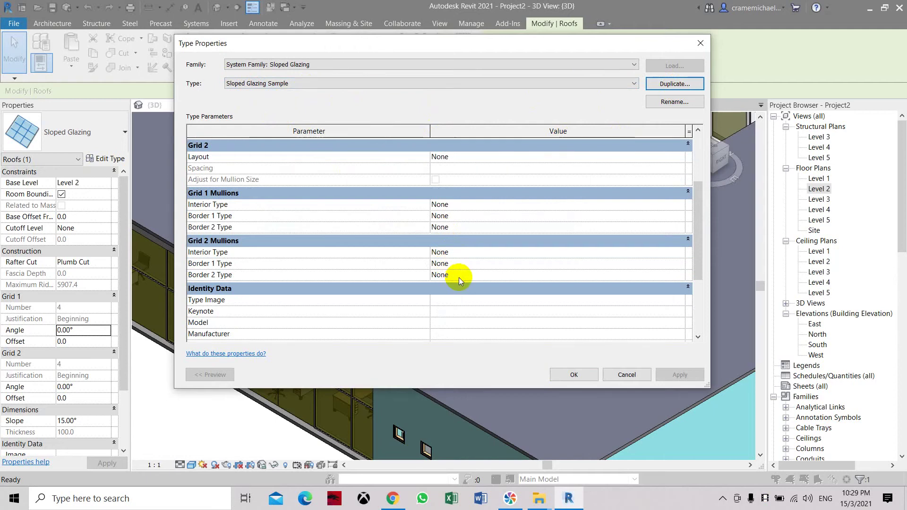
scroll(458, 277, "down", 3)
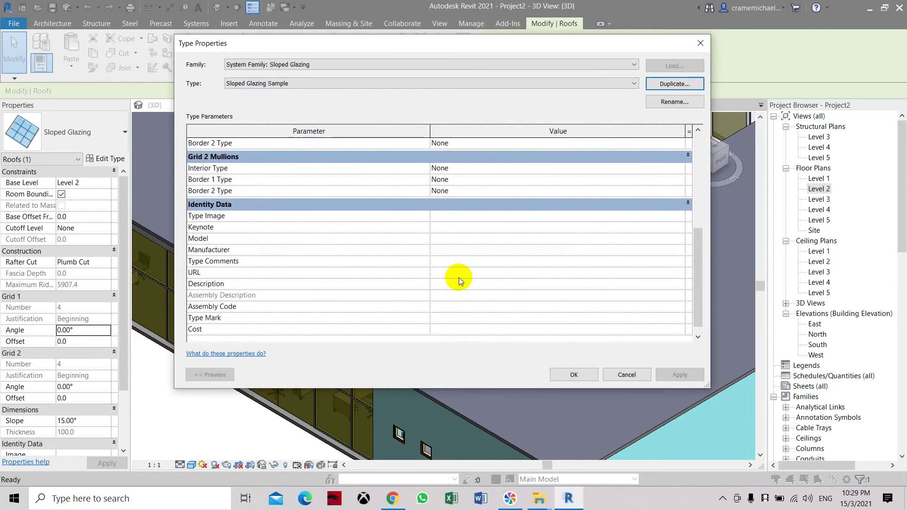
scroll(458, 276, "down", 1)
scroll(458, 277, "up", 4)
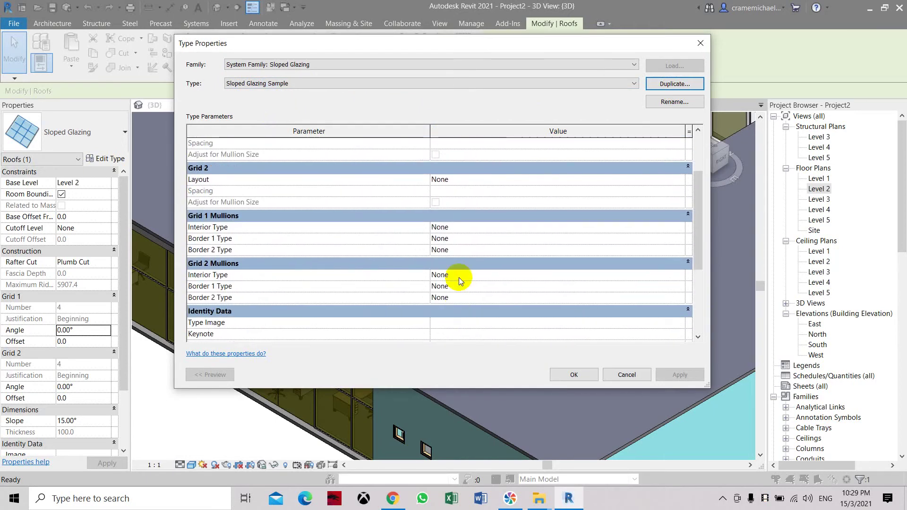
scroll(458, 276, "up", 2)
scroll(458, 279, "up", 1)
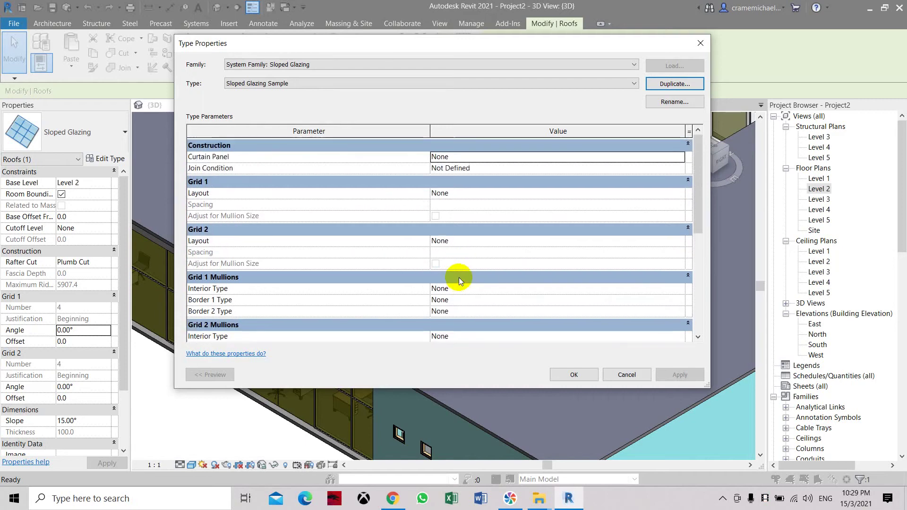
left_click(620, 160)
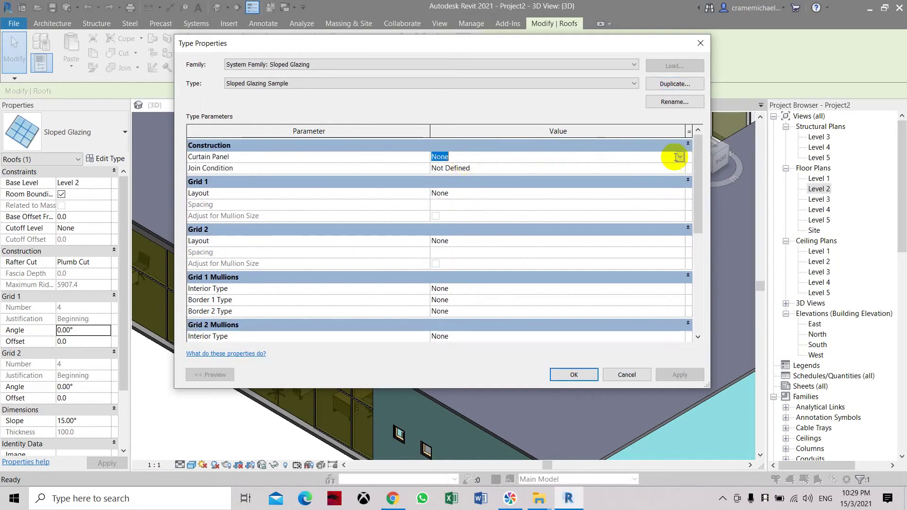
left_click(681, 157)
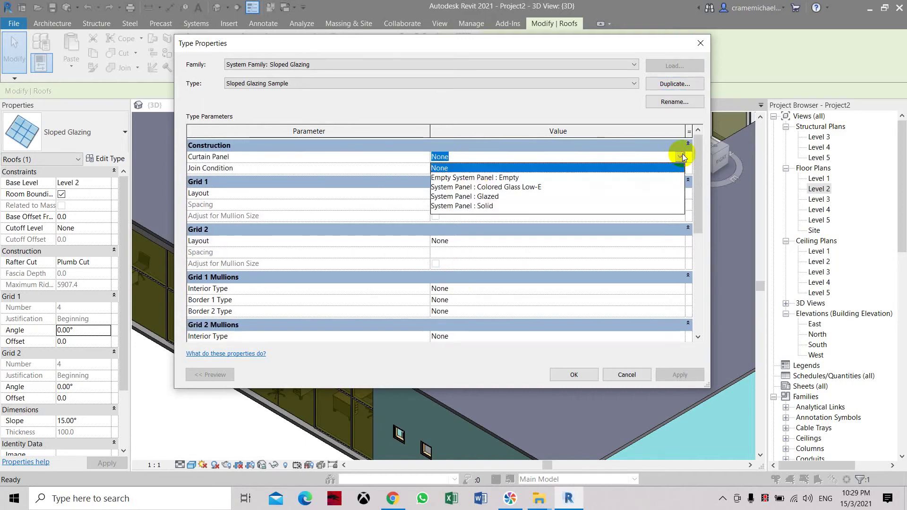
left_click(497, 188)
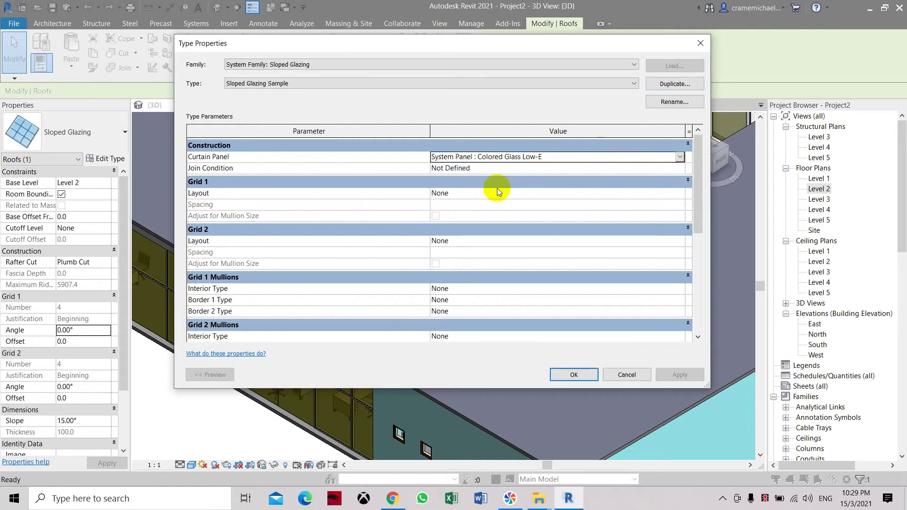
left_click(574, 374)
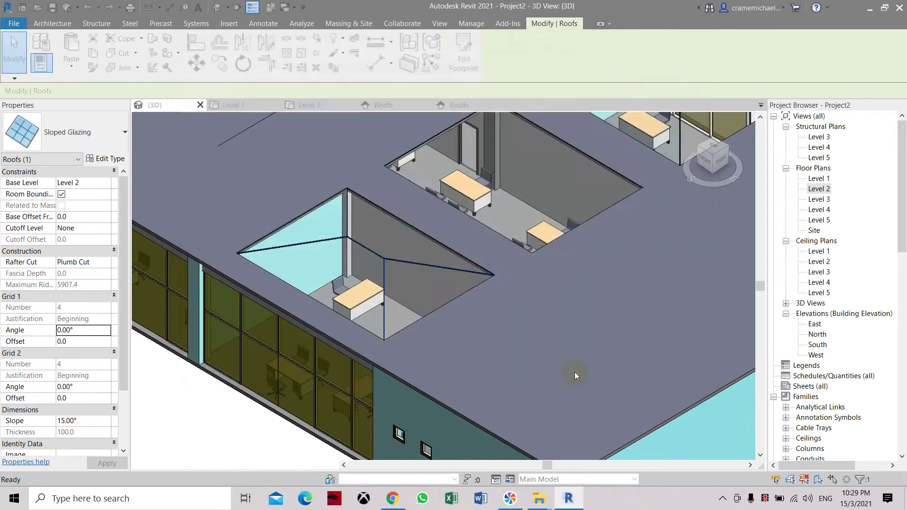
Zoom and orbit the 3D view to inspect the golden skylight from above.
scroll(536, 263, "down", 5)
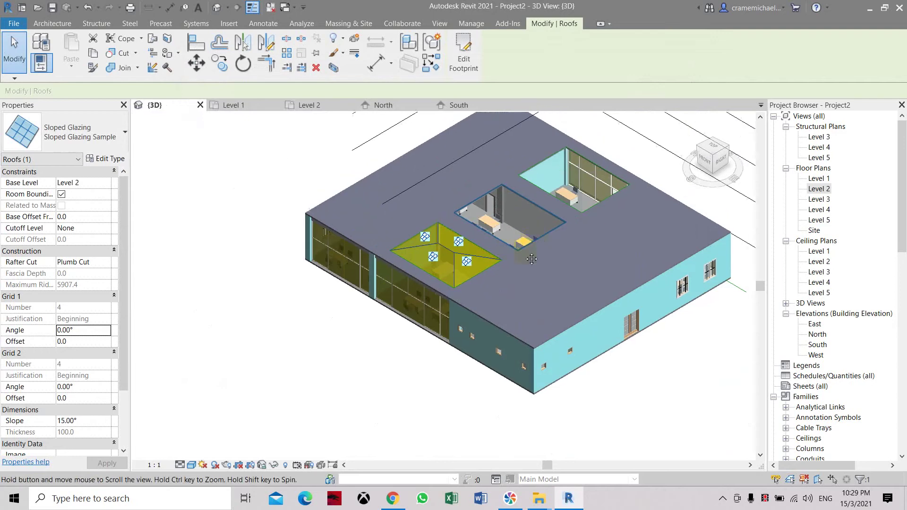
left_click_drag(712, 162, 709, 136)
scroll(428, 307, "up", 4)
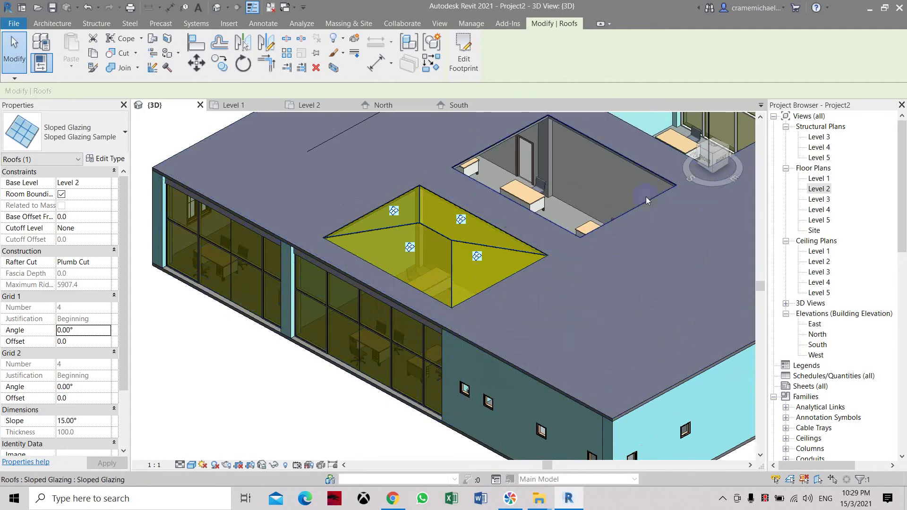
mouse_move(713, 158)
left_mouse_down()
mouse_move(712, 138)
mouse_move(729, 154)
mouse_move(718, 156)
left_mouse_up()
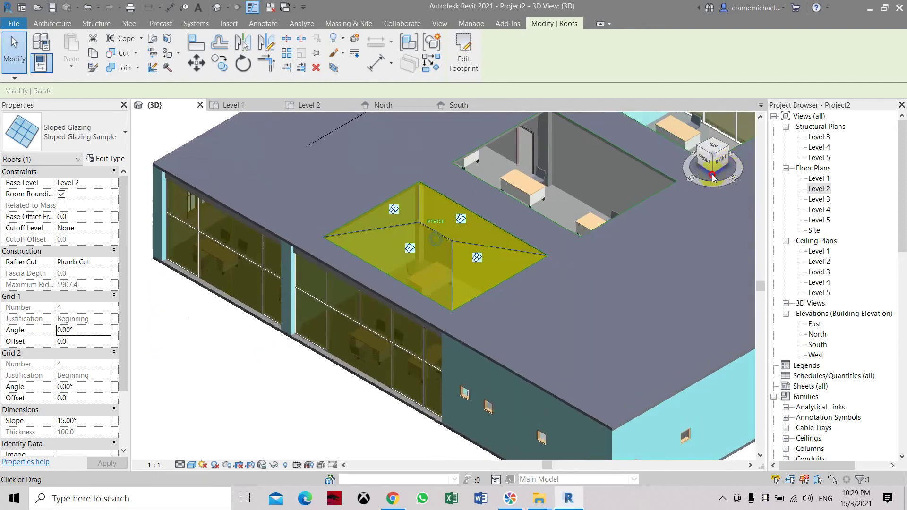
scroll(472, 283, "up", 3)
middle_click_drag(472, 284, 488, 296)
scroll(537, 236, "down", 3)
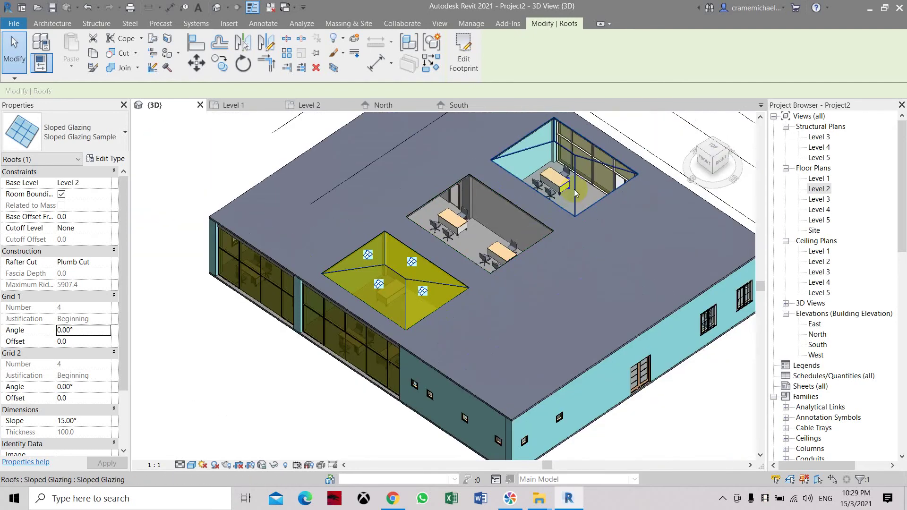
Switch the top-right and central courtyard glazing roofs to the Sloped Glazing Sample type.
left_click(583, 178)
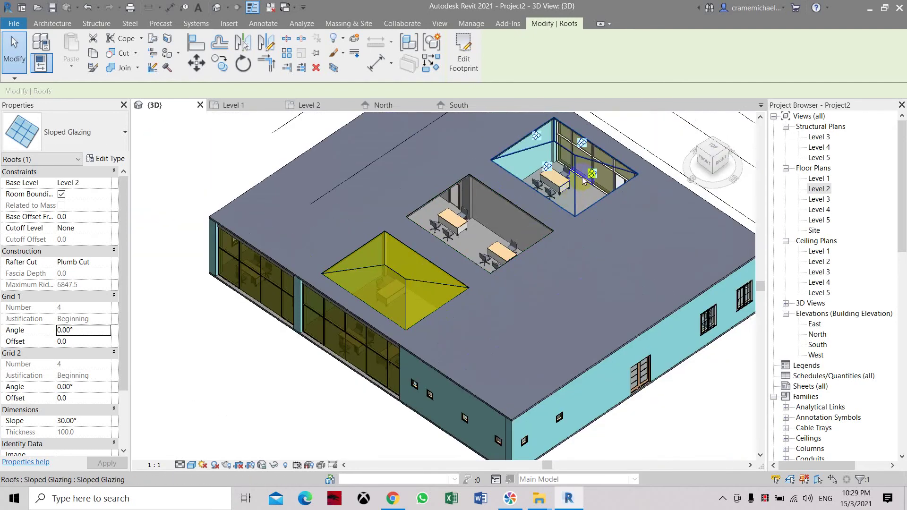
left_click(118, 135)
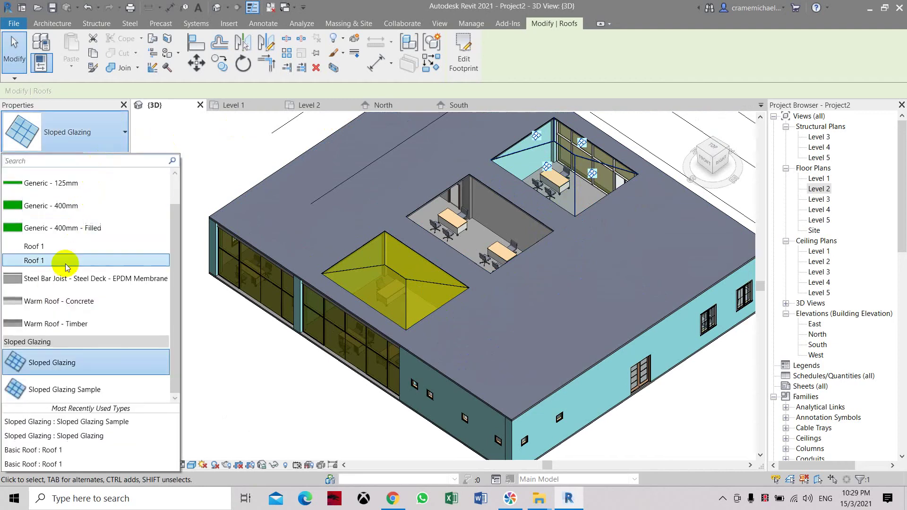
left_click(65, 389)
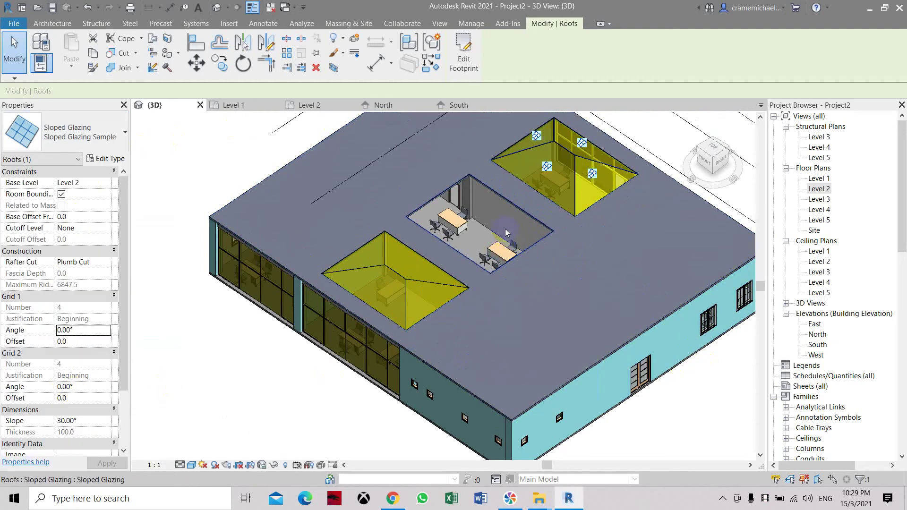
left_click(467, 236)
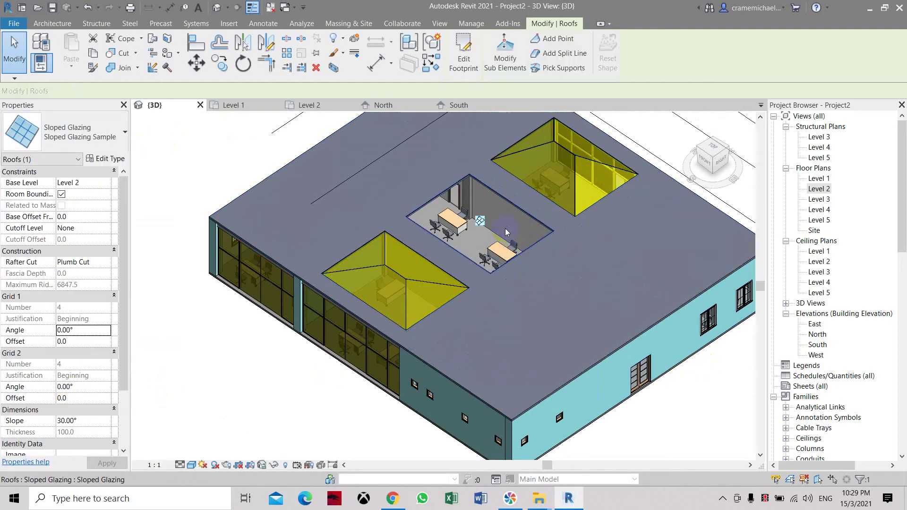
left_click(116, 135)
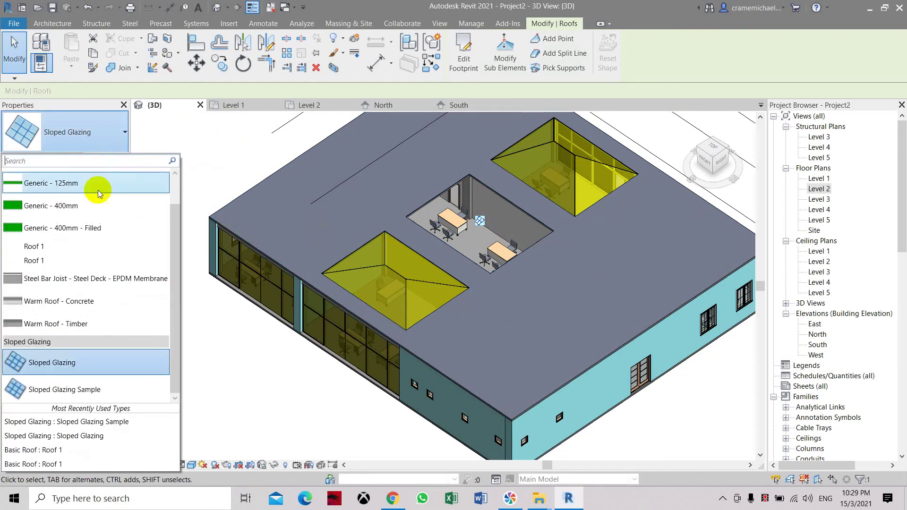
left_click(81, 390)
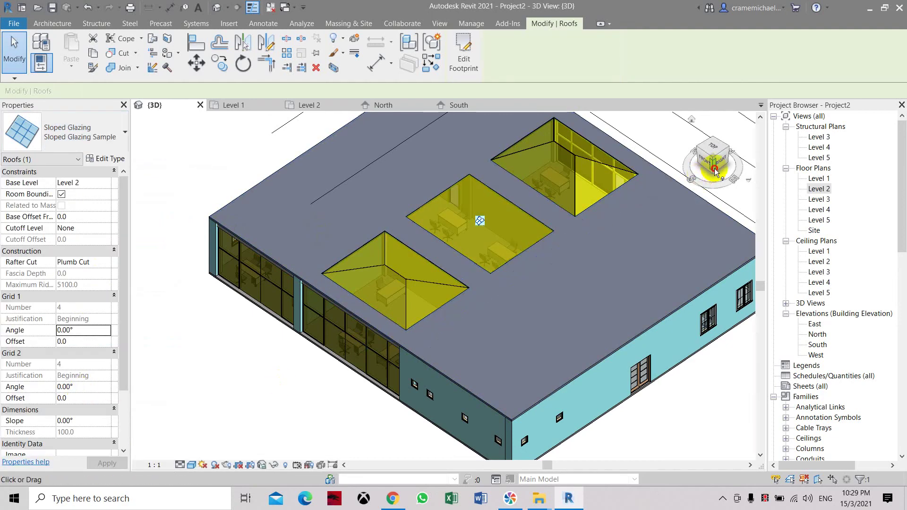